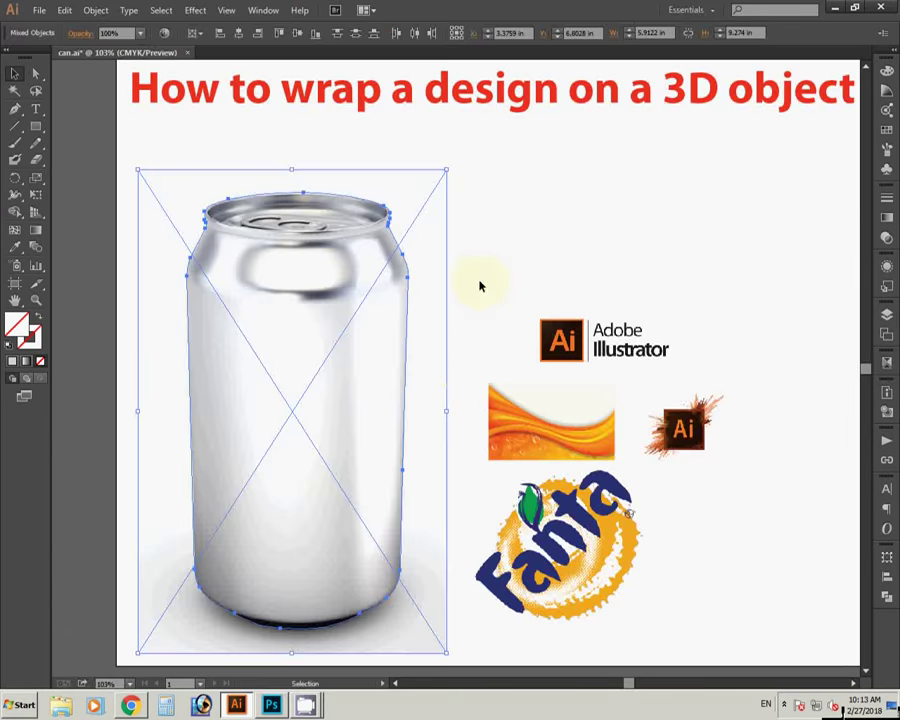
Draw a rectangle over the can's body and give it a magenta outline.
{"action": "left_click", "coordinate": [480, 286]}
{"action": "mouse_move", "coordinate": [275, 328]}
{"action": "left_mouse_down"}
{"action": "mouse_move", "coordinate": [291, 340]}
{"action": "mouse_move", "coordinate": [229, 390]}
{"action": "mouse_move", "coordinate": [236, 326]}
{"action": "left_mouse_up"}
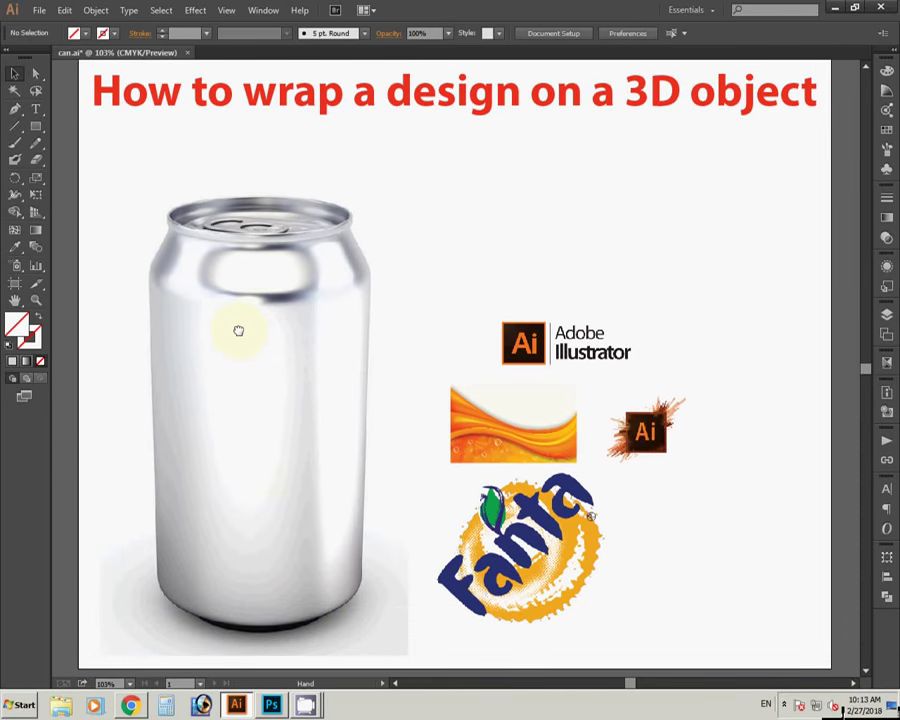
{"action": "left_click", "coordinate": [36, 126]}
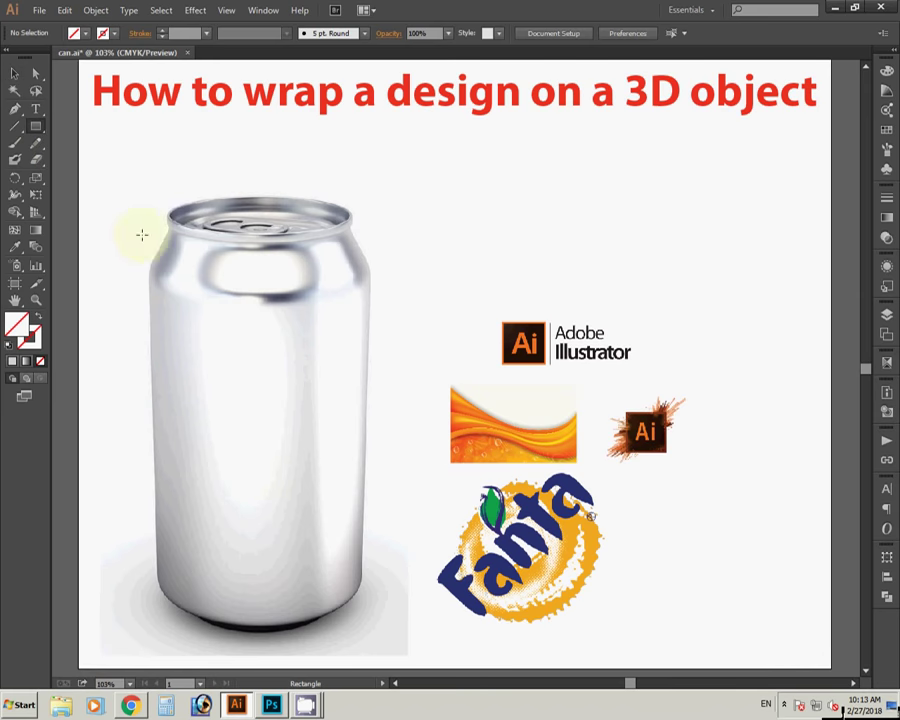
{"action": "mouse_move", "coordinate": [153, 231]}
{"action": "left_mouse_down"}
{"action": "mouse_move", "coordinate": [162, 280]}
{"action": "mouse_move", "coordinate": [363, 624]}
{"action": "left_mouse_up"}
{"action": "key", "text": "v"}
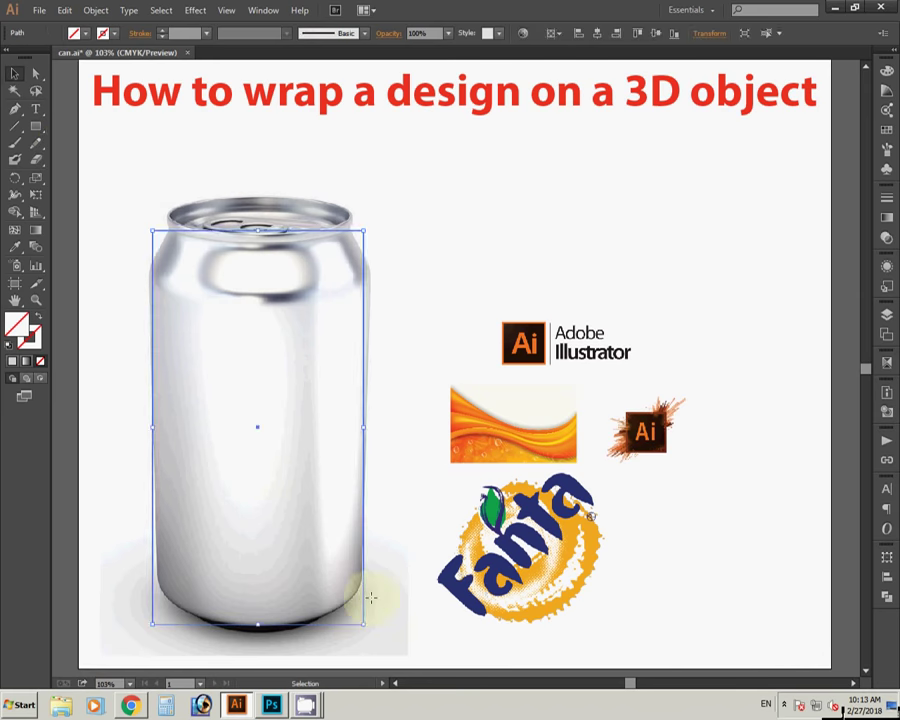
{"action": "key", "text": "ctrl+space"}
{"action": "left_click_drag", "start_coordinate": [100, 160], "coordinate": [432, 647]}
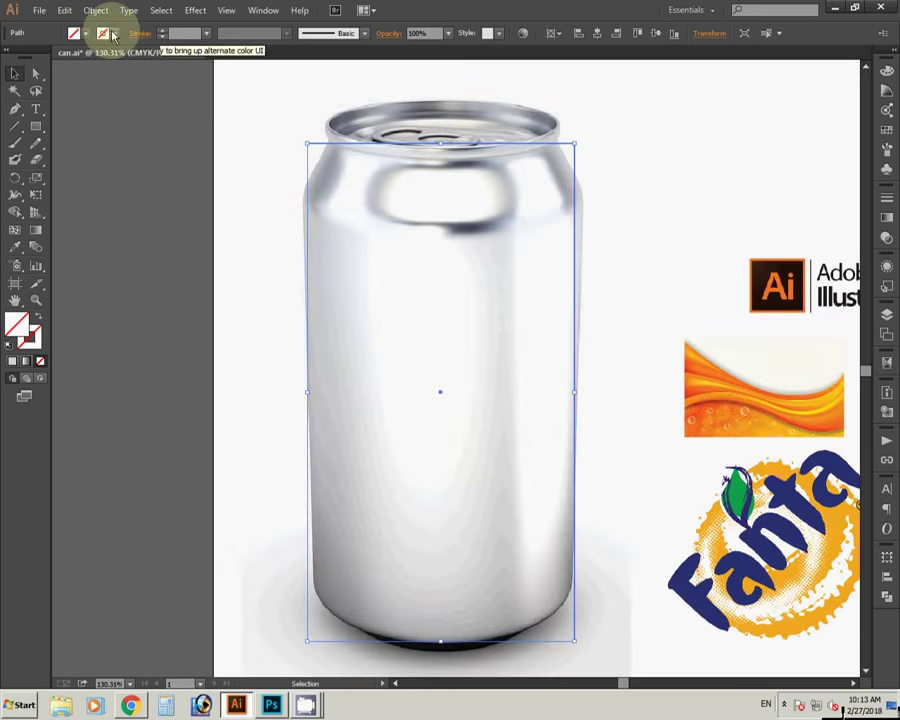
{"action": "left_click", "coordinate": [110, 33]}
{"action": "left_click", "coordinate": [97, 57]}
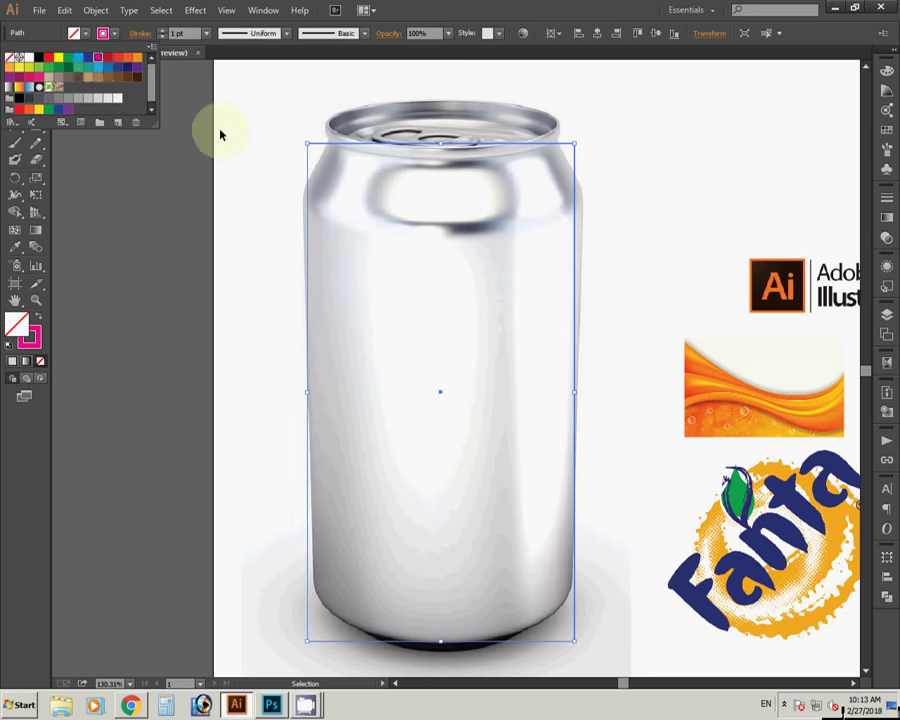
{"action": "left_click", "coordinate": [210, 138]}
Convert the rectangle into an envelope mesh with 1 row and 4 columns.
{"action": "left_click_drag", "start_coordinate": [440, 288], "coordinate": [390, 287]}
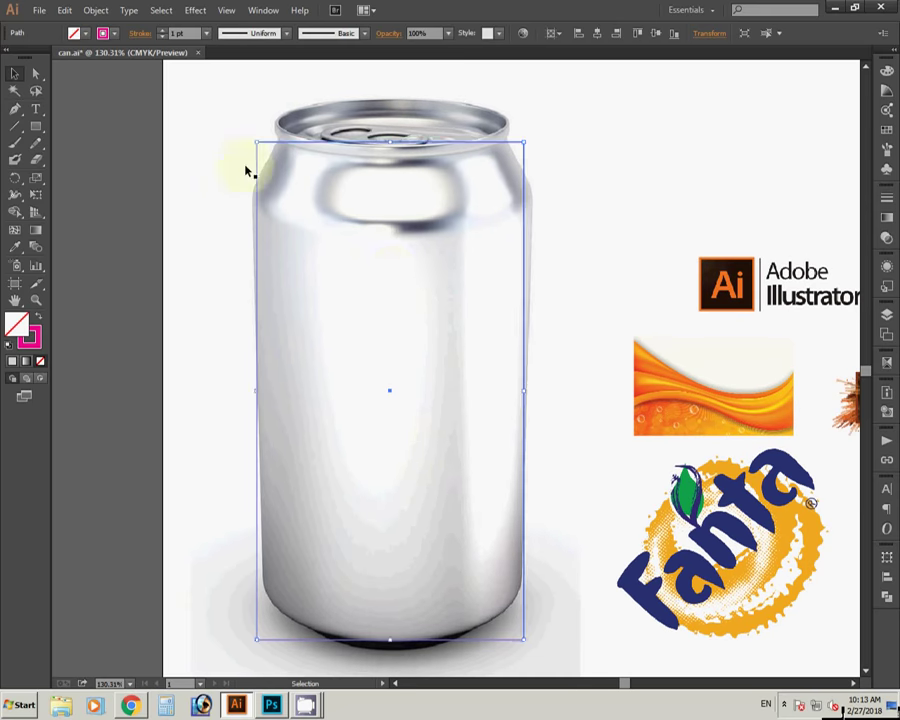
{"action": "left_click", "coordinate": [97, 12]}
{"action": "mouse_move", "coordinate": [111, 289]}
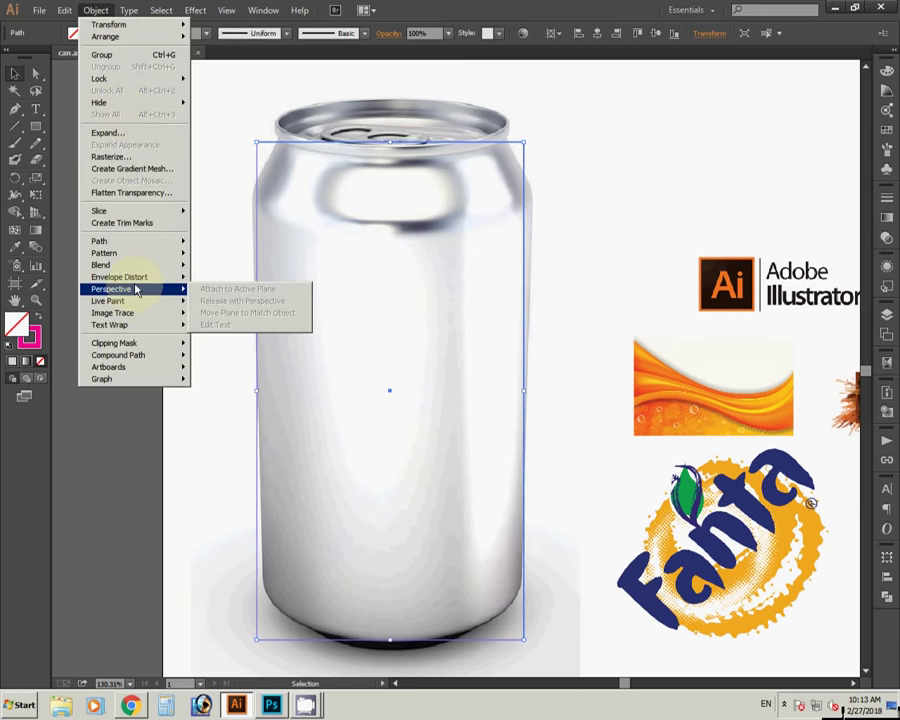
{"action": "left_click", "coordinate": [231, 289]}
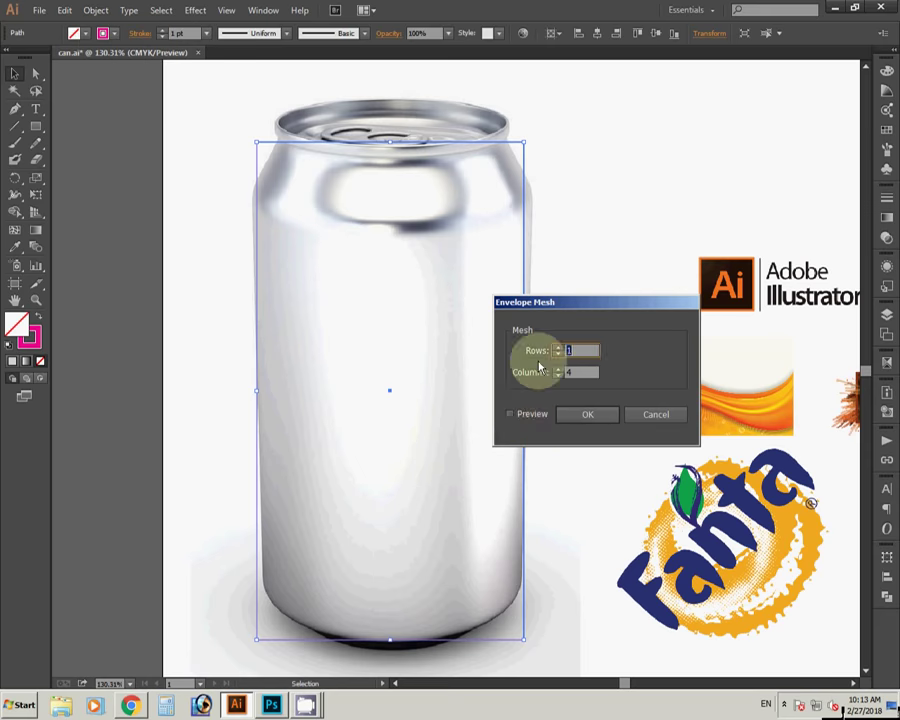
{"action": "left_click", "coordinate": [521, 416]}
{"action": "left_click", "coordinate": [585, 415]}
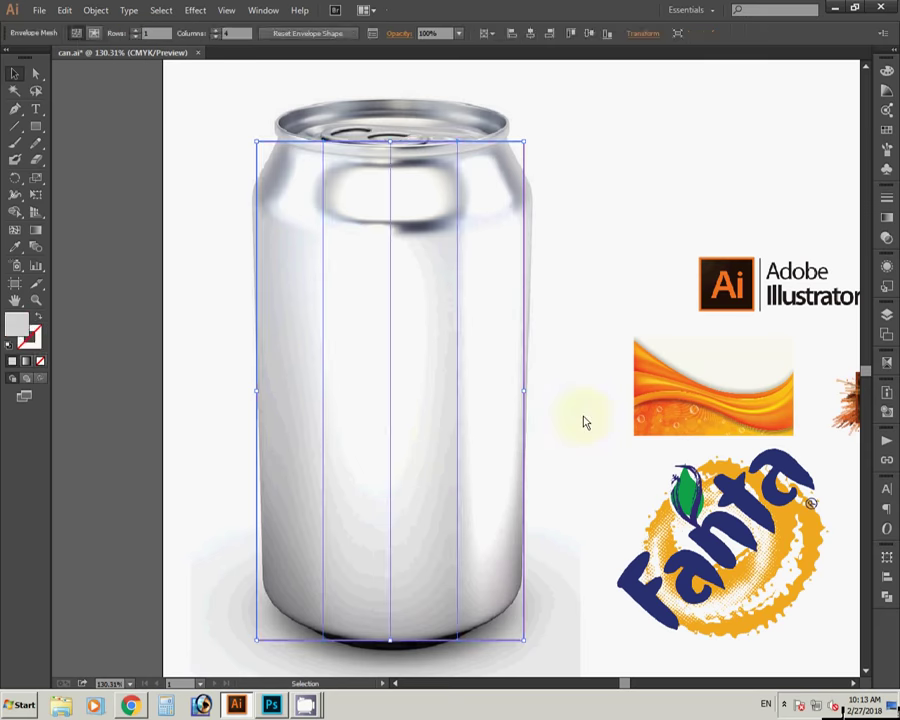
{"action": "left_click_drag", "start_coordinate": [589, 387], "coordinate": [570, 326]}
Zoom into the can's base and raise two bottom mesh points onto the rim.
{"action": "key", "text": "a"}
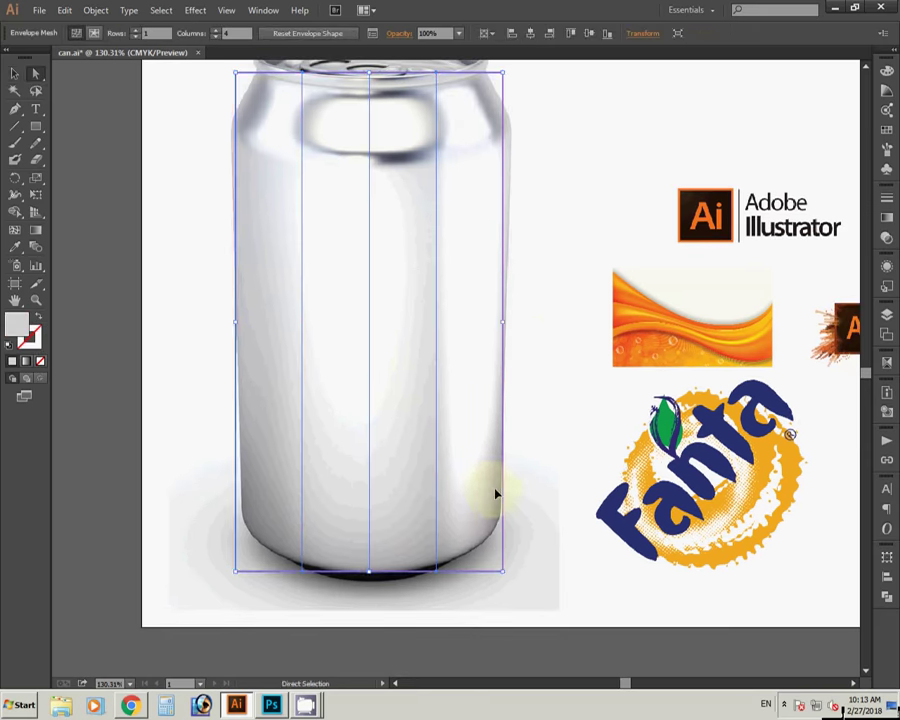
{"action": "left_click_drag", "start_coordinate": [201, 441], "coordinate": [536, 626]}
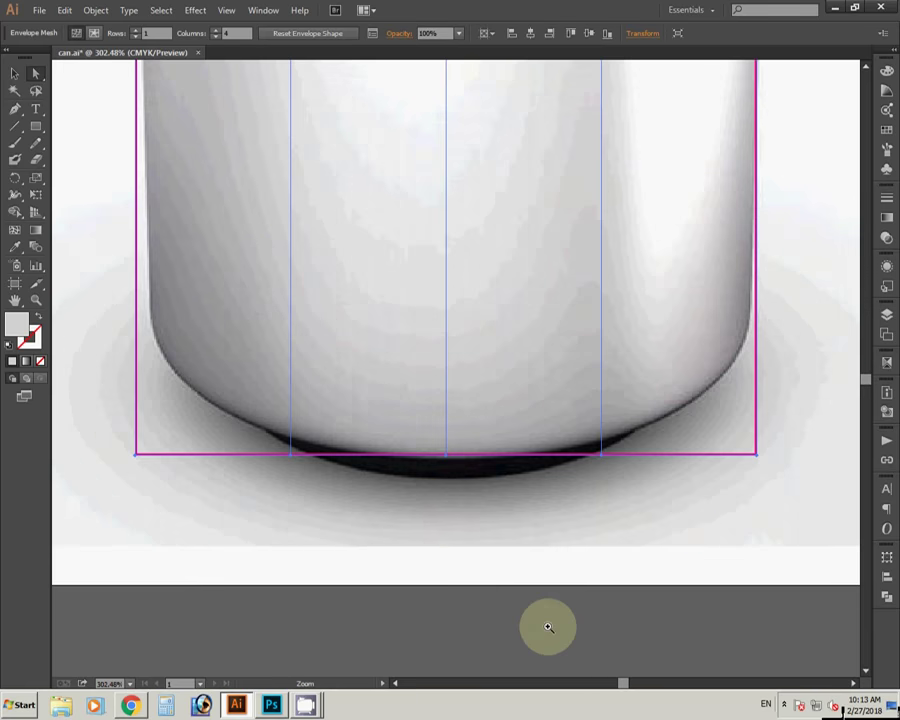
{"action": "left_click_drag", "start_coordinate": [276, 359], "coordinate": [276, 374]}
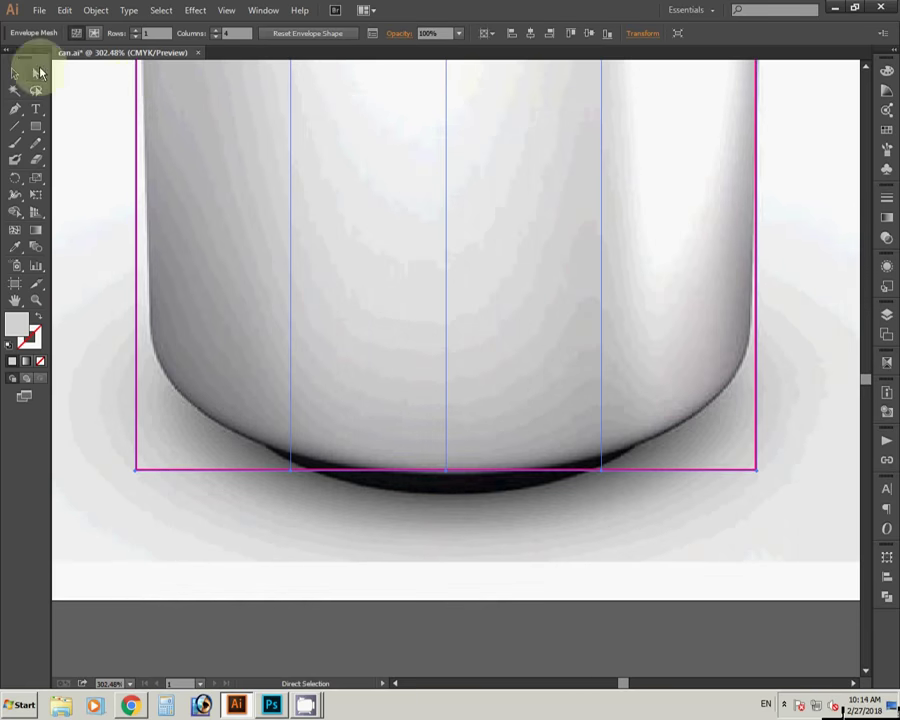
{"action": "mouse_move", "coordinate": [462, 493]}
{"action": "left_mouse_down"}
{"action": "mouse_move", "coordinate": [458, 534]}
{"action": "mouse_move", "coordinate": [440, 546]}
{"action": "left_mouse_up"}
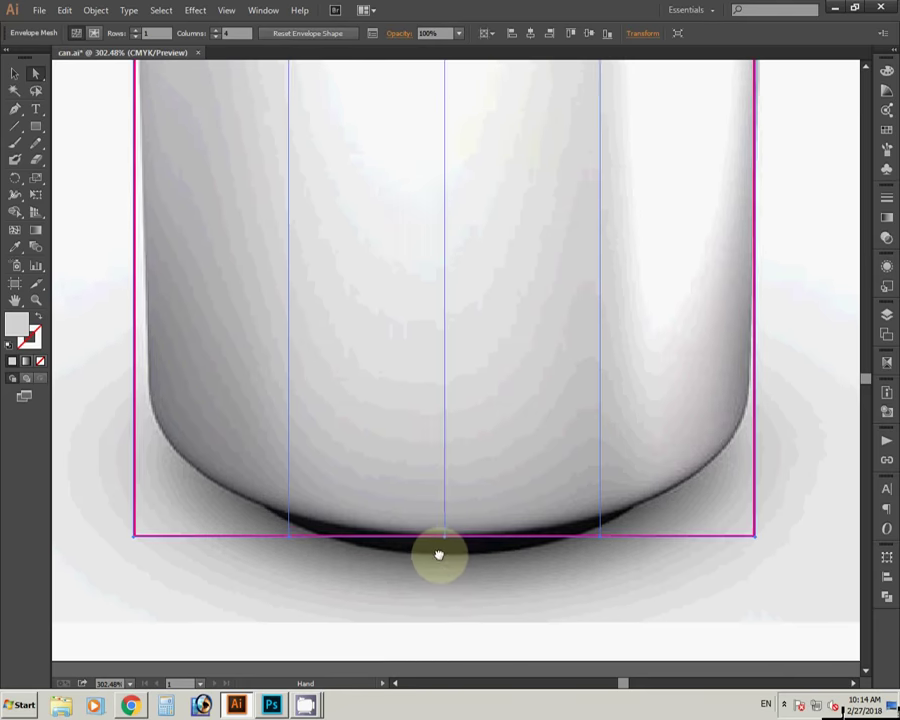
{"action": "left_click_drag", "start_coordinate": [289, 536], "coordinate": [290, 517]}
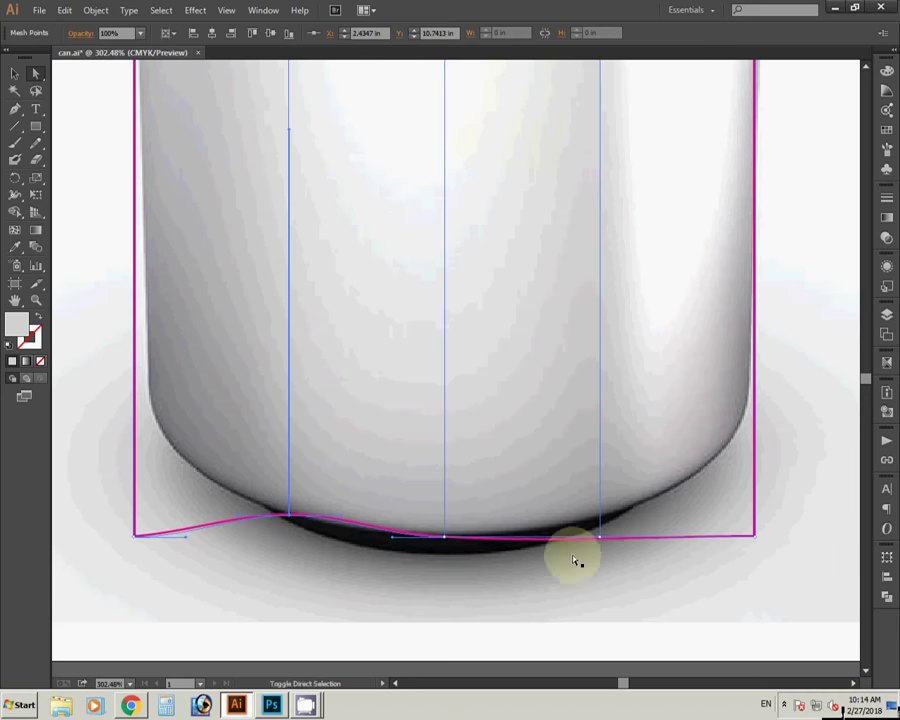
{"action": "left_click_drag", "start_coordinate": [600, 540], "coordinate": [600, 517]}
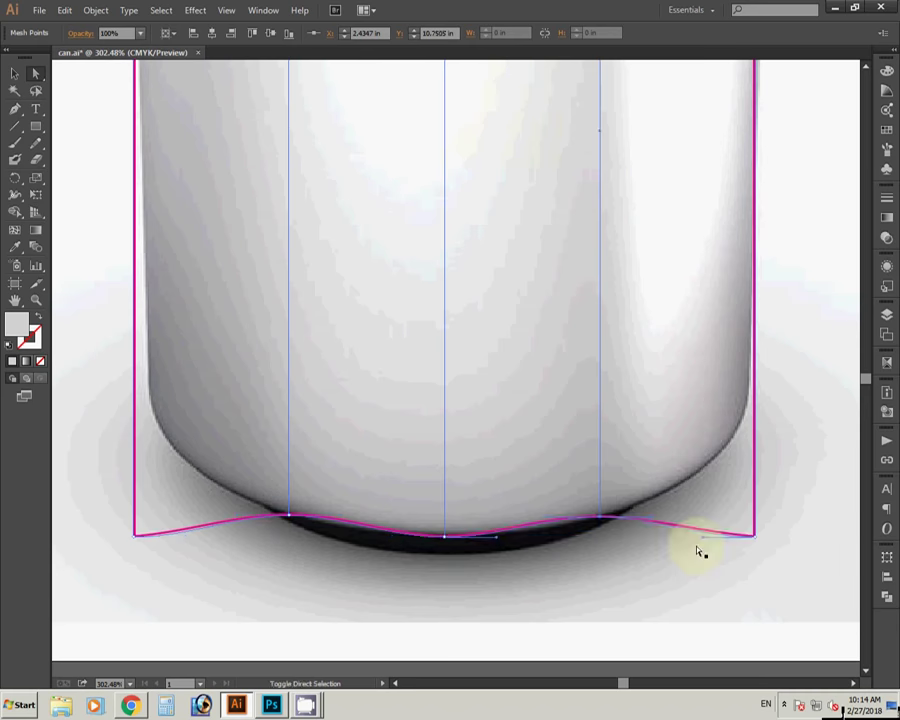
Curve the bottom-right corner up the rim and adjust bottom handles to follow the curve.
{"action": "left_click", "coordinate": [754, 536]}
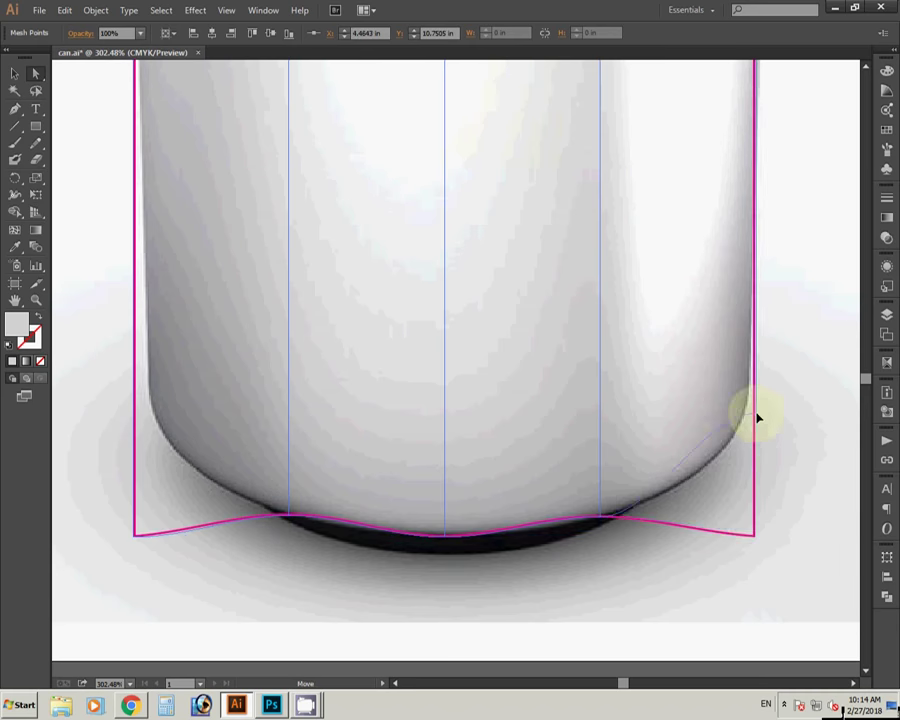
{"action": "mouse_move", "coordinate": [756, 415]}
{"action": "left_mouse_down"}
{"action": "mouse_move", "coordinate": [752, 408]}
{"action": "mouse_move", "coordinate": [720, 475]}
{"action": "mouse_move", "coordinate": [726, 482]}
{"action": "left_mouse_up"}
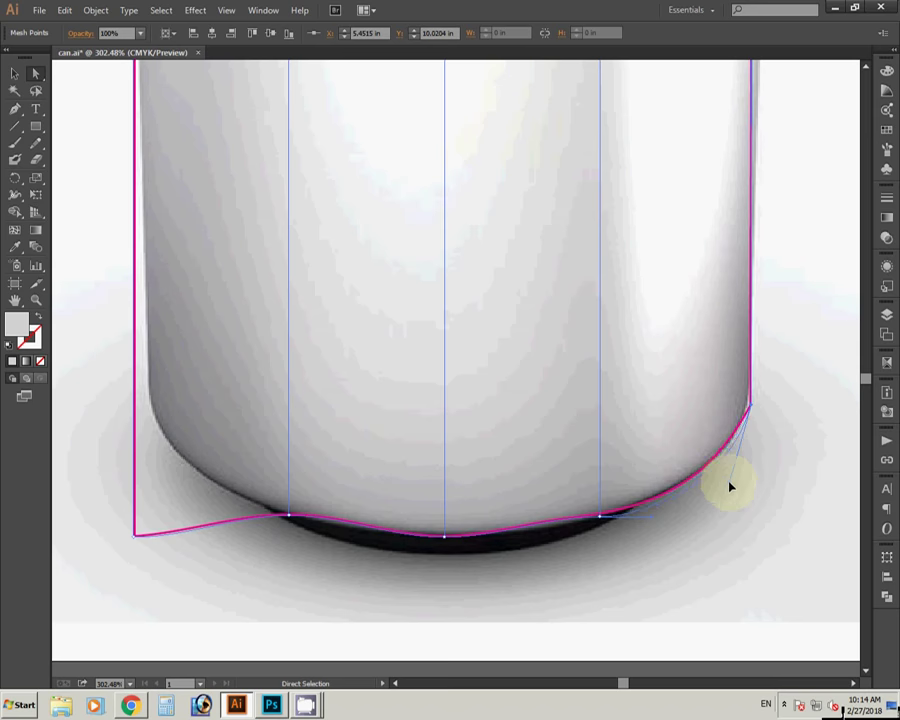
{"action": "left_click", "coordinate": [601, 520]}
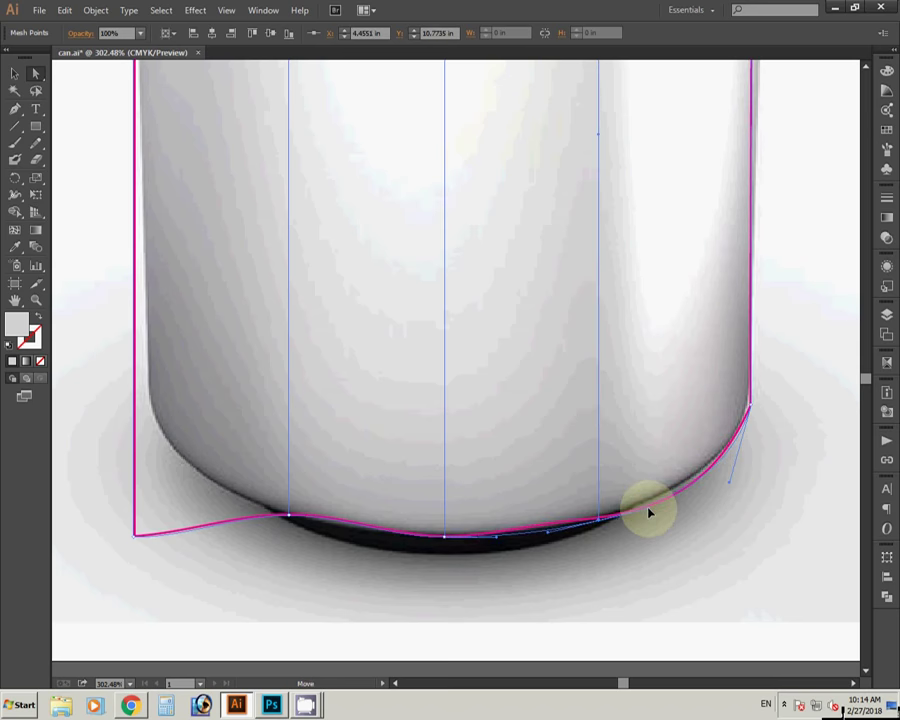
{"action": "left_click_drag", "start_coordinate": [649, 513], "coordinate": [649, 508]}
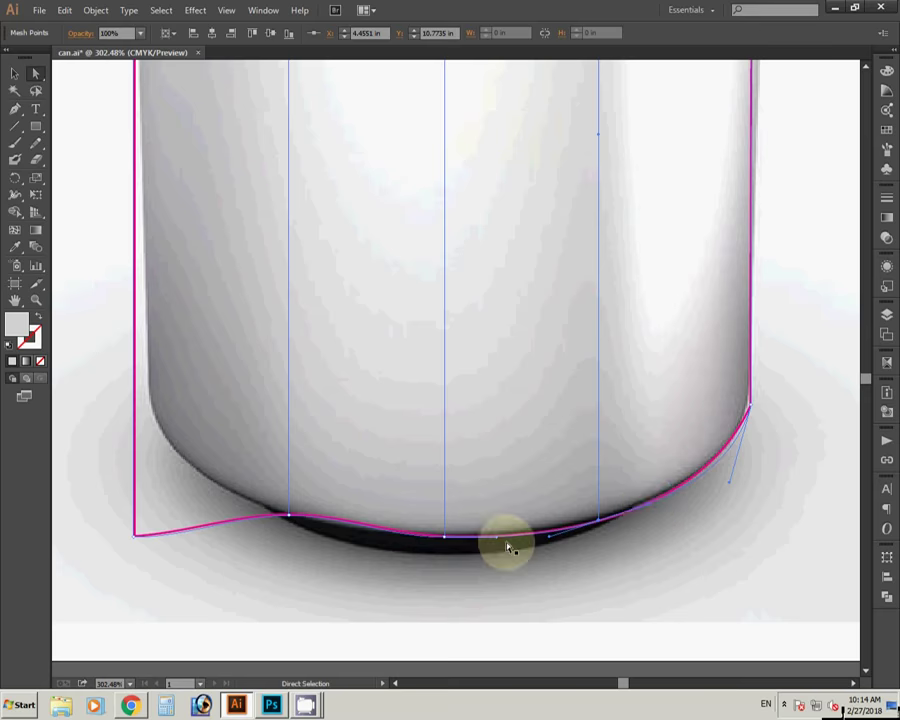
{"action": "left_click_drag", "start_coordinate": [426, 547], "coordinate": [544, 592]}
{"action": "left_click_drag", "start_coordinate": [406, 566], "coordinate": [460, 578]}
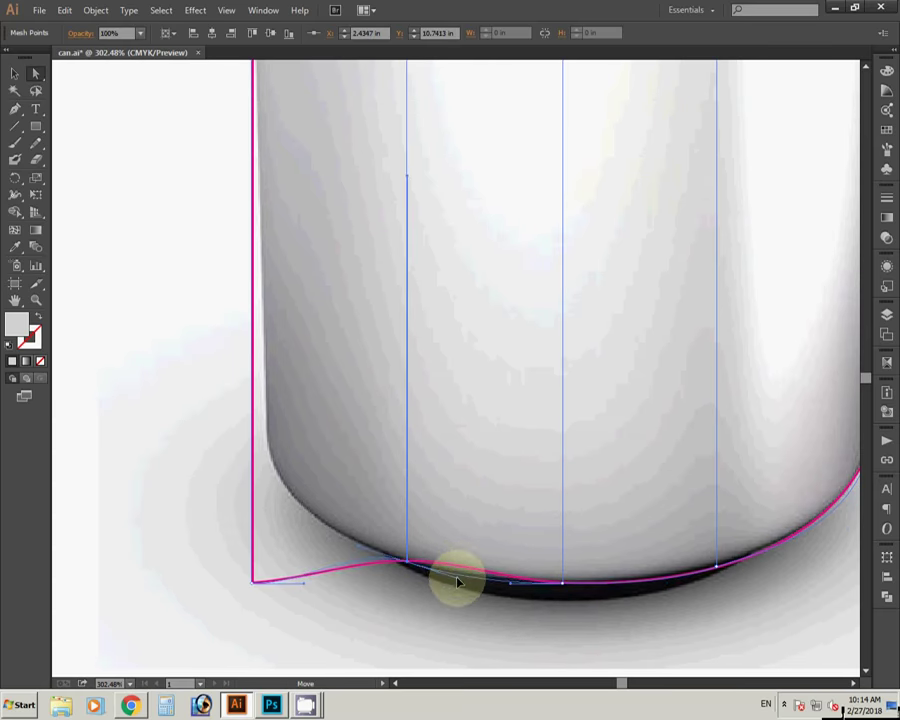
Move the bottom-left mesh corner up and curve it along the can's rounded base.
{"action": "left_click", "coordinate": [254, 580]}
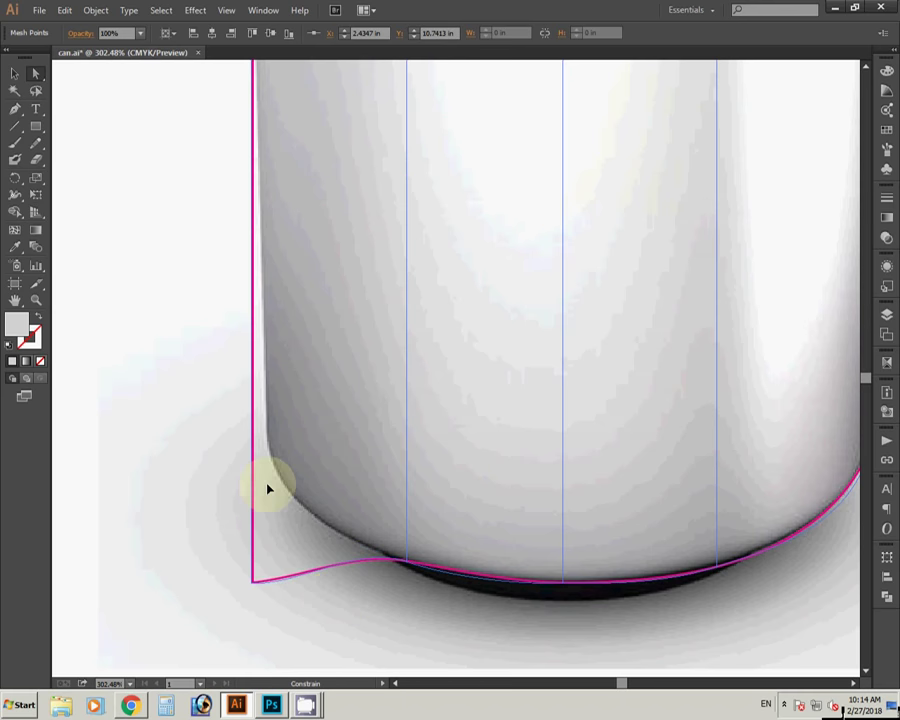
{"action": "left_click", "coordinate": [267, 484]}
{"action": "left_click_drag", "start_coordinate": [252, 585], "coordinate": [262, 452]}
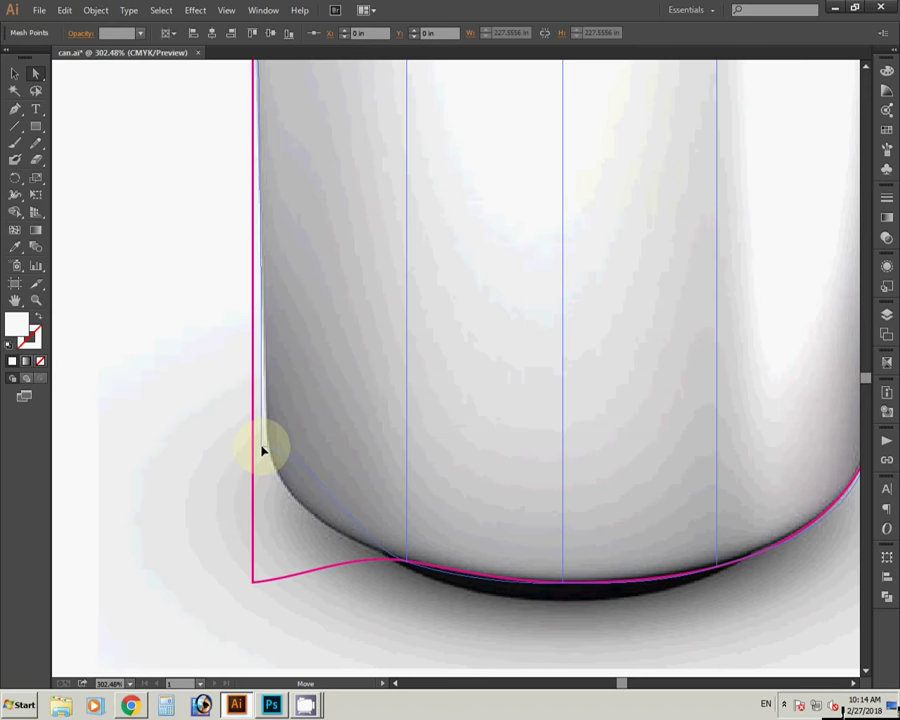
{"action": "left_click_drag", "start_coordinate": [314, 452], "coordinate": [283, 522]}
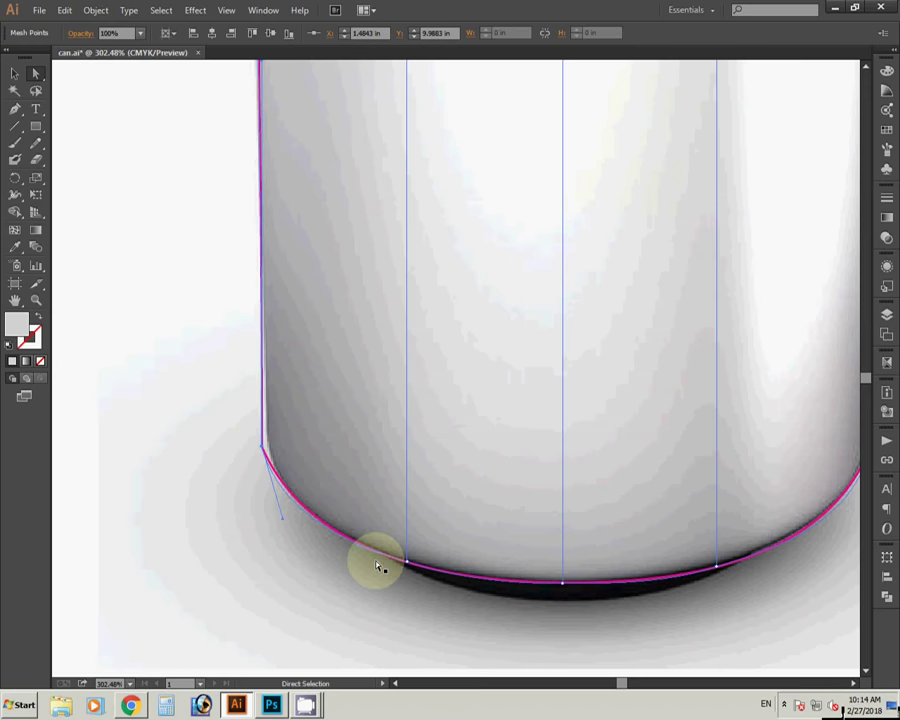
{"action": "left_click_drag", "start_coordinate": [406, 563], "coordinate": [405, 568]}
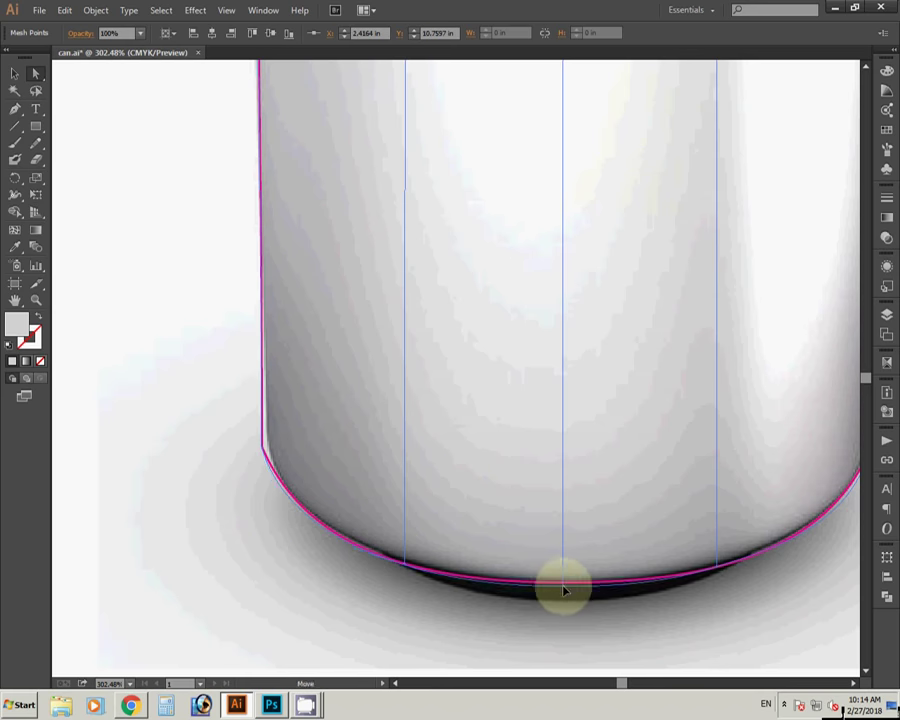
{"action": "left_click_drag", "start_coordinate": [562, 586], "coordinate": [566, 588]}
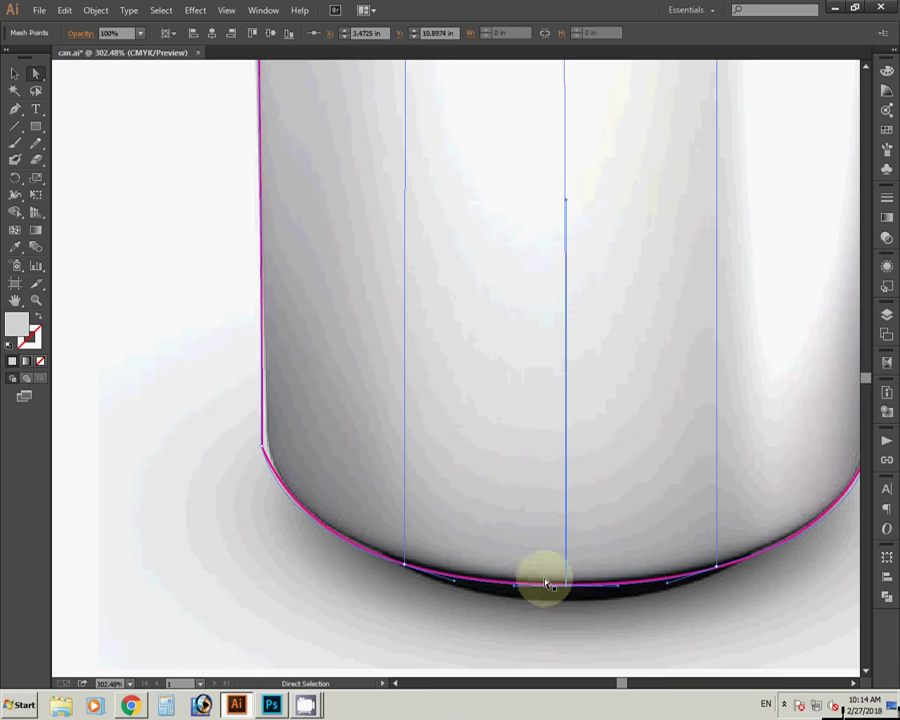
Refine the lower-left corner's handle and position, then zoom out toward the can top.
{"action": "left_click_drag", "start_coordinate": [560, 440], "coordinate": [546, 456]}
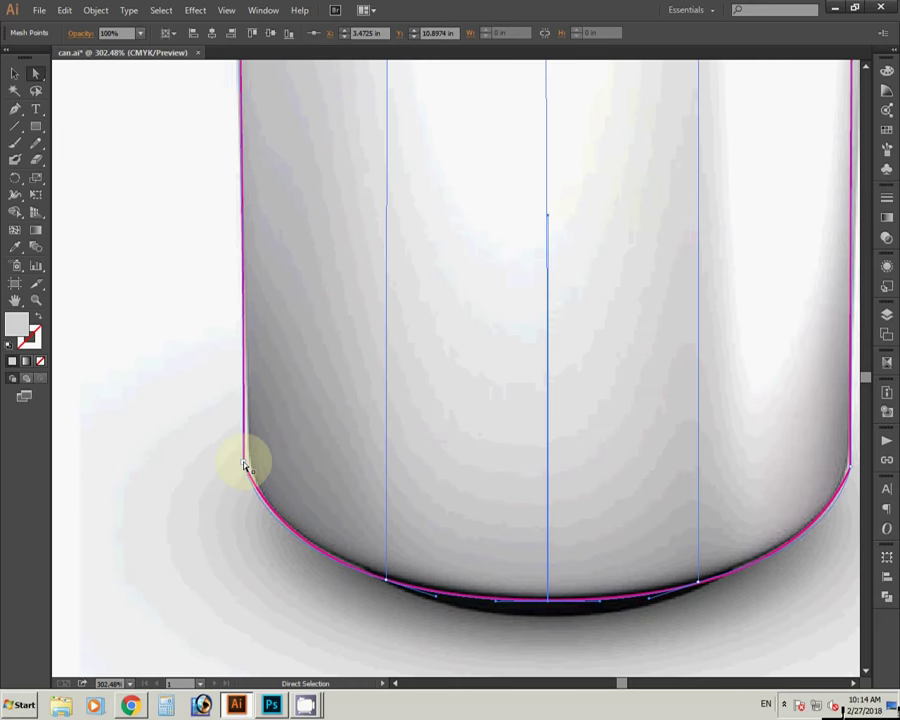
{"action": "left_click_drag", "start_coordinate": [245, 464], "coordinate": [265, 541]}
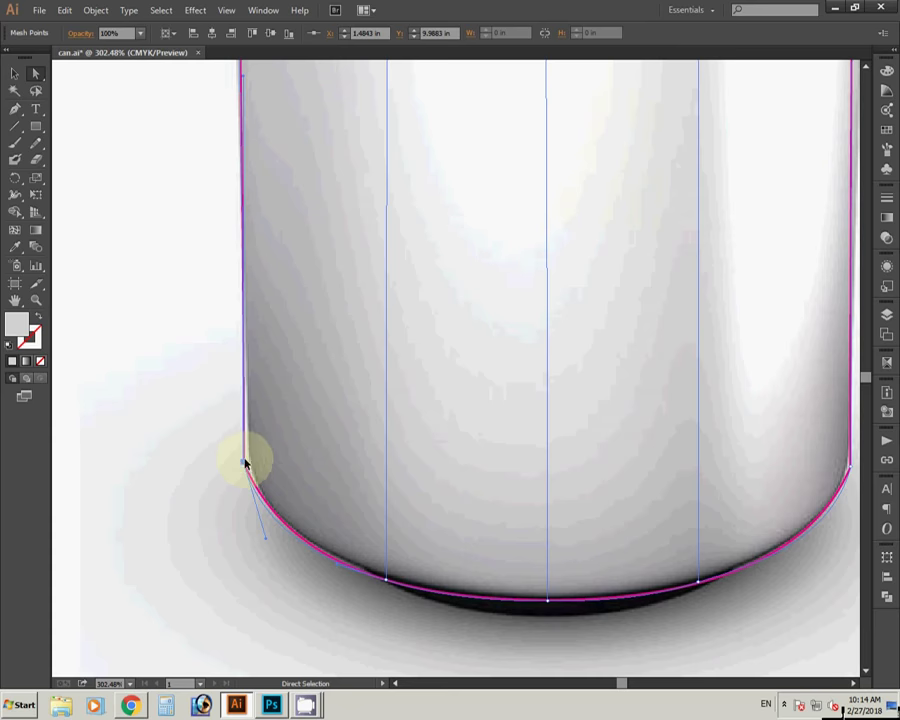
{"action": "left_click_drag", "start_coordinate": [244, 466], "coordinate": [250, 461]}
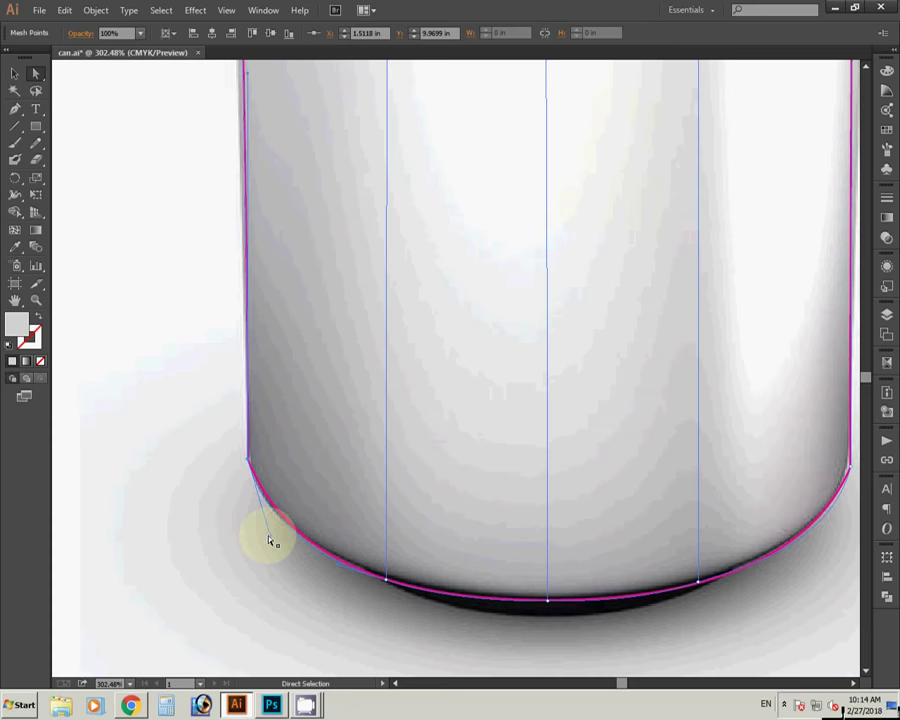
{"action": "left_click_drag", "start_coordinate": [562, 420], "coordinate": [437, 528]}
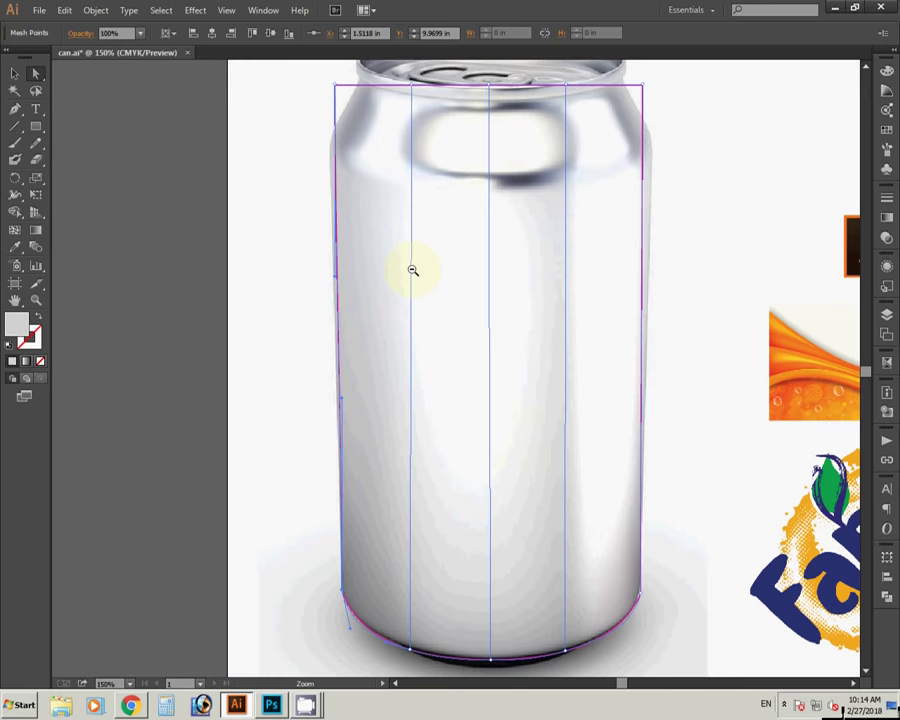
{"action": "left_click", "coordinate": [410, 270], "text": "ctrl+alt"}
Add a horizontal mesh line across the can's shoulder.
{"action": "left_click_drag", "start_coordinate": [436, 367], "coordinate": [376, 492]}
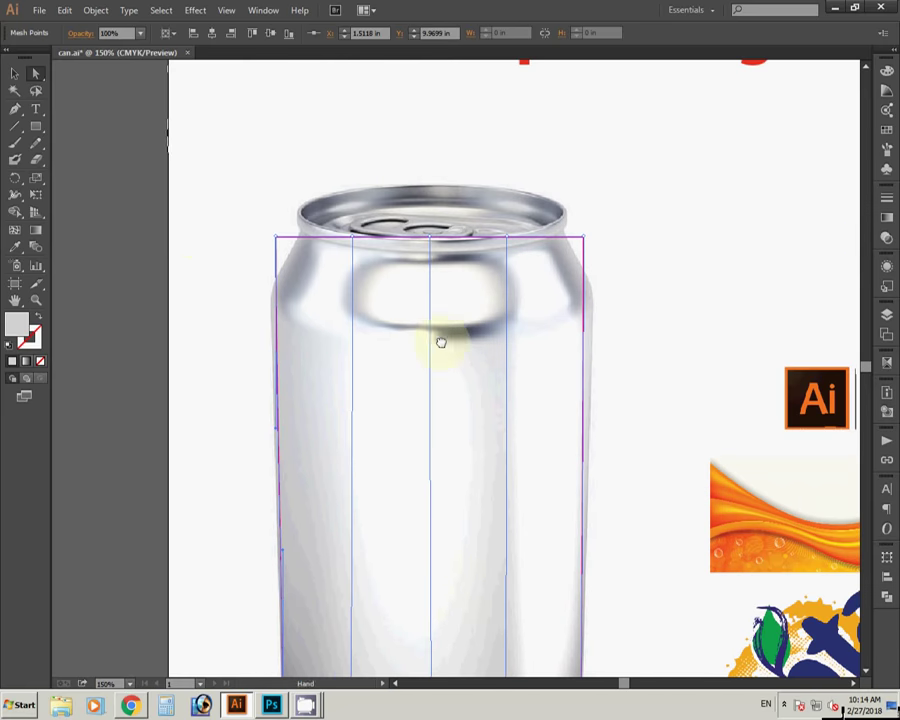
{"action": "left_click", "coordinate": [16, 285]}
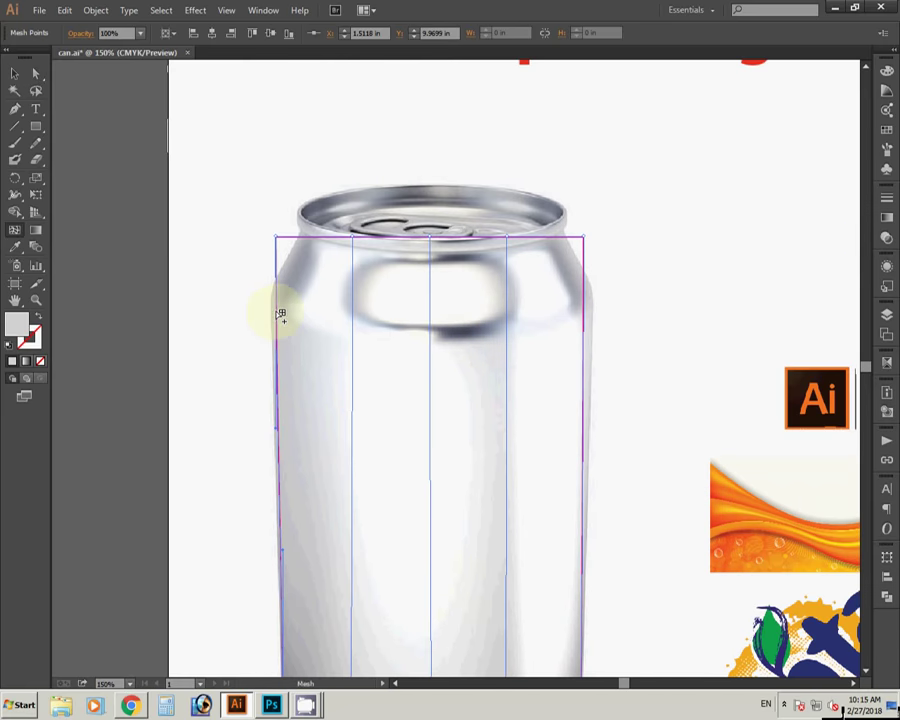
{"action": "left_click", "coordinate": [277, 313]}
Bend the new shoulder line's mesh points to follow the shoulder curve.
{"action": "left_click", "coordinate": [36, 73]}
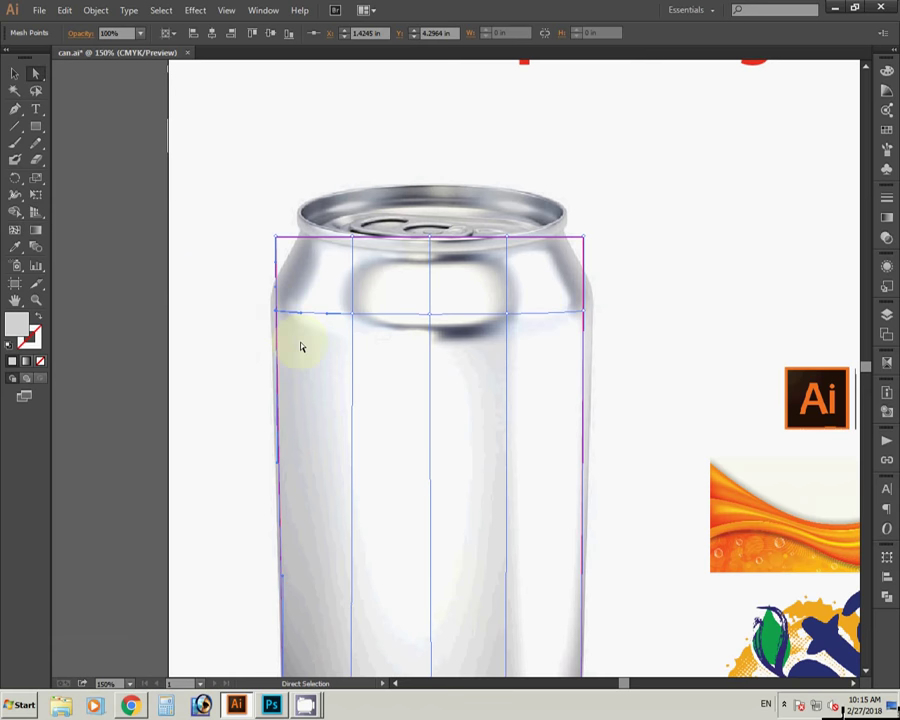
{"action": "left_click_drag", "start_coordinate": [277, 314], "coordinate": [271, 306]}
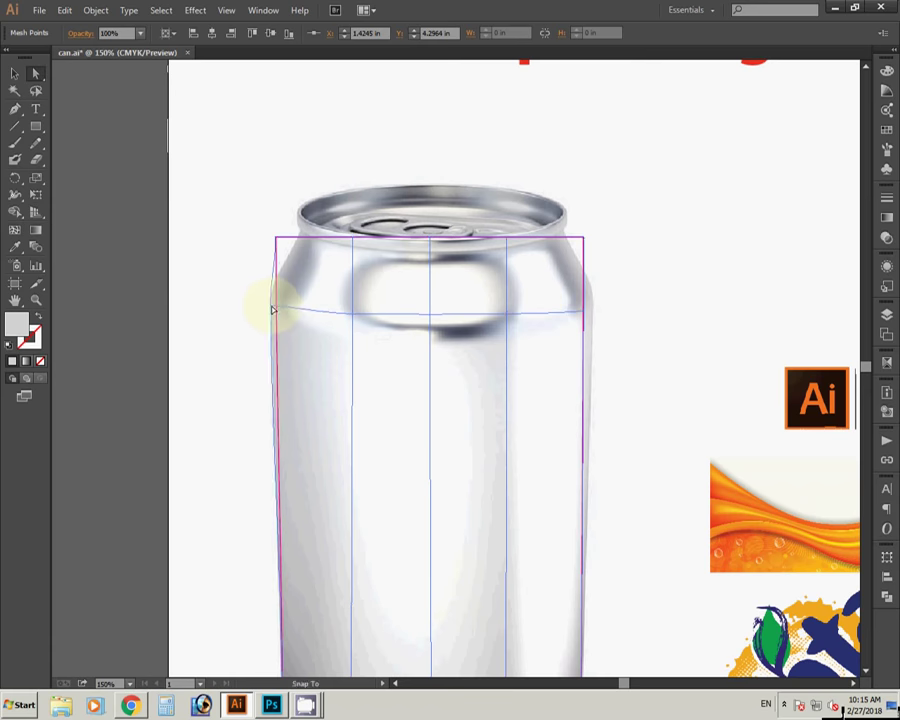
{"action": "left_click_drag", "start_coordinate": [352, 315], "coordinate": [346, 325]}
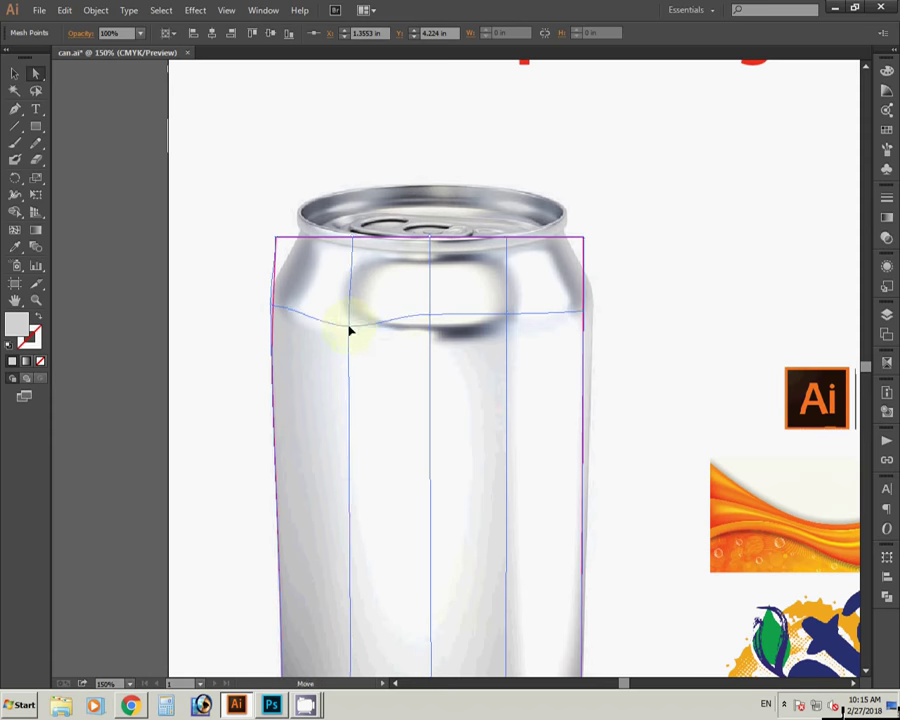
{"action": "left_click", "coordinate": [430, 316]}
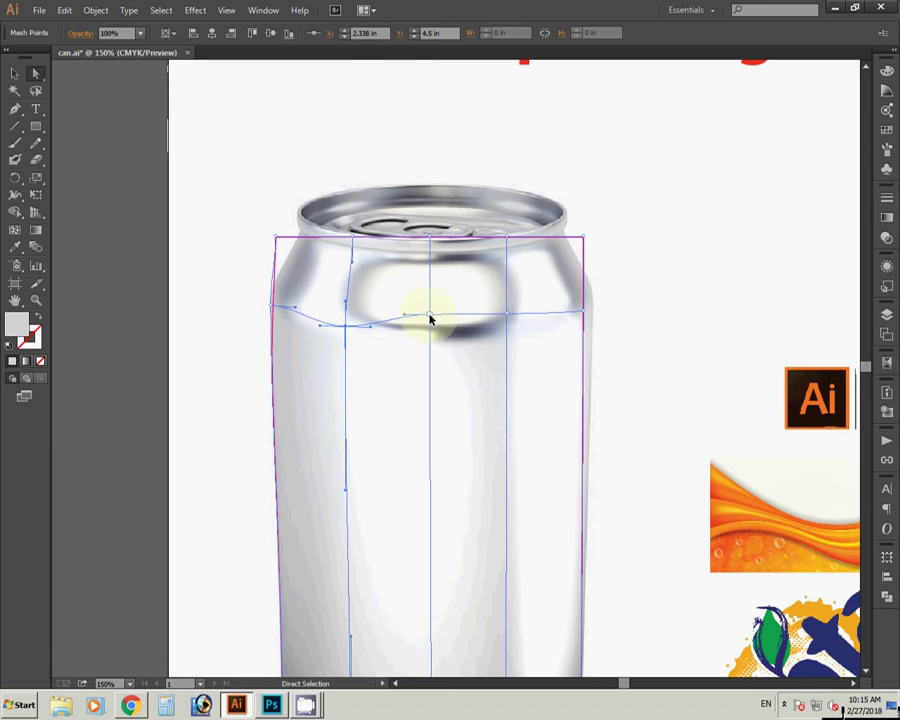
{"action": "left_click_drag", "start_coordinate": [430, 318], "coordinate": [432, 328]}
{"action": "left_click", "coordinate": [508, 317]}
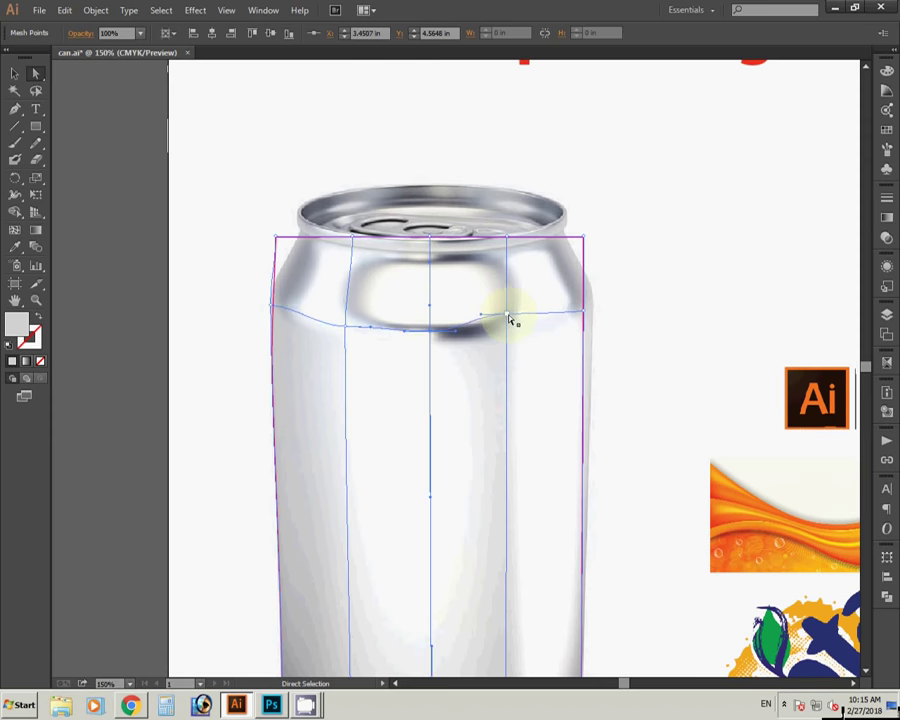
{"action": "left_click_drag", "start_coordinate": [510, 320], "coordinate": [507, 327]}
{"action": "left_click", "coordinate": [578, 324]}
{"action": "left_click_drag", "start_coordinate": [578, 324], "coordinate": [596, 302]}
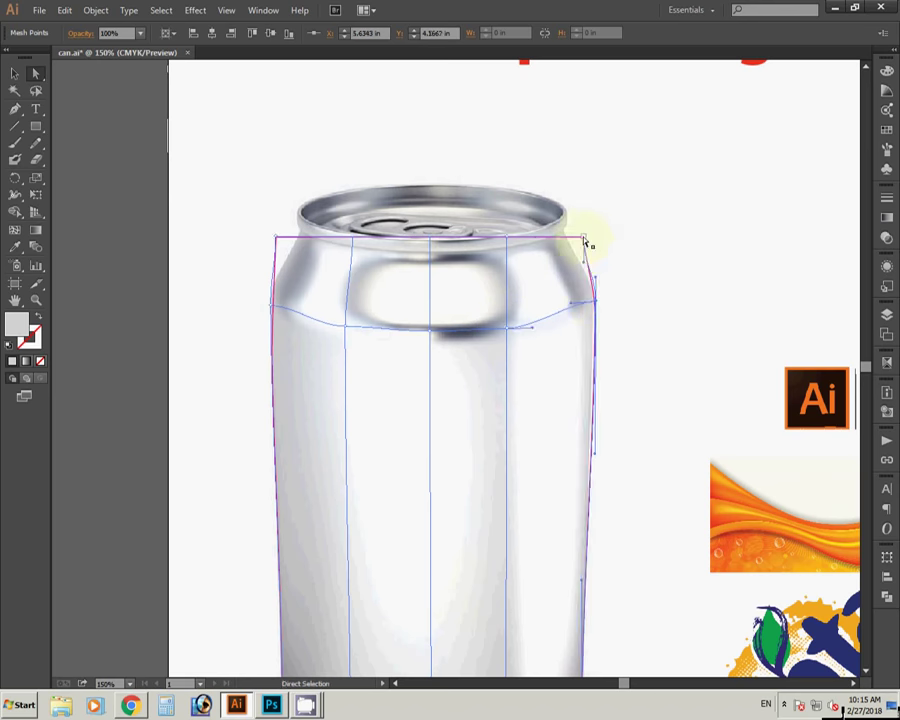
Pull the mesh's top edge and corners down and in to match the can rim.
{"action": "left_click_drag", "start_coordinate": [586, 239], "coordinate": [567, 234]}
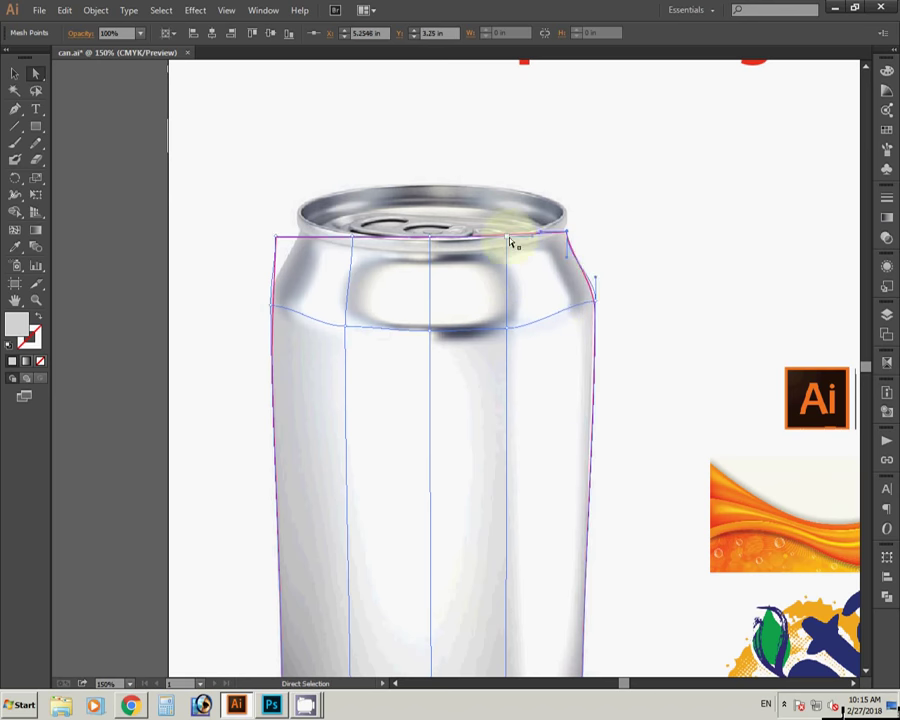
{"action": "left_click_drag", "start_coordinate": [510, 241], "coordinate": [510, 250]}
{"action": "left_click", "coordinate": [432, 241]}
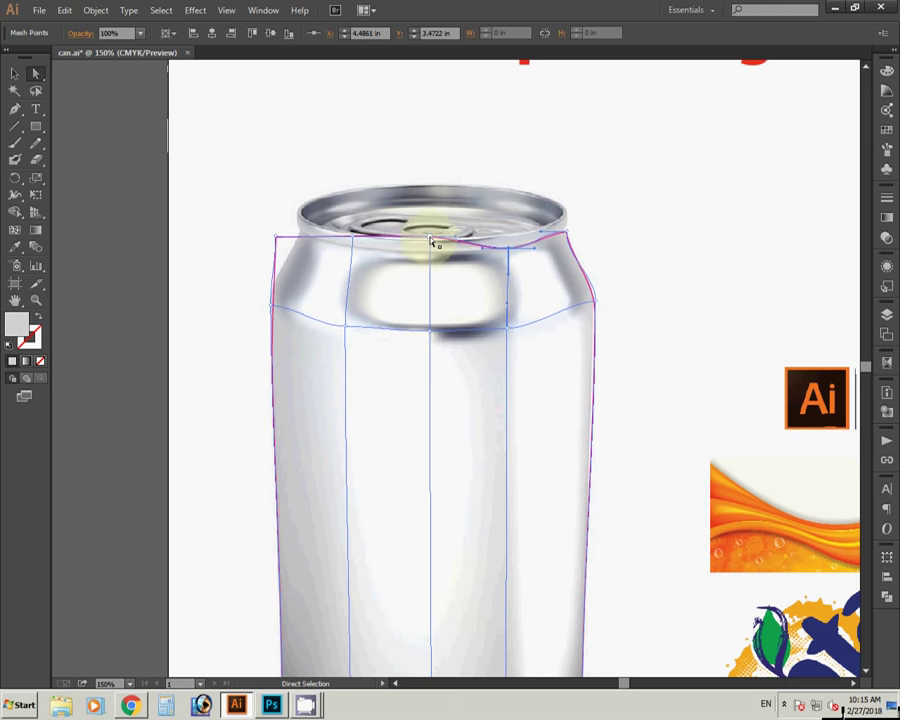
{"action": "left_click_drag", "start_coordinate": [432, 241], "coordinate": [430, 256]}
{"action": "left_click", "coordinate": [354, 239]}
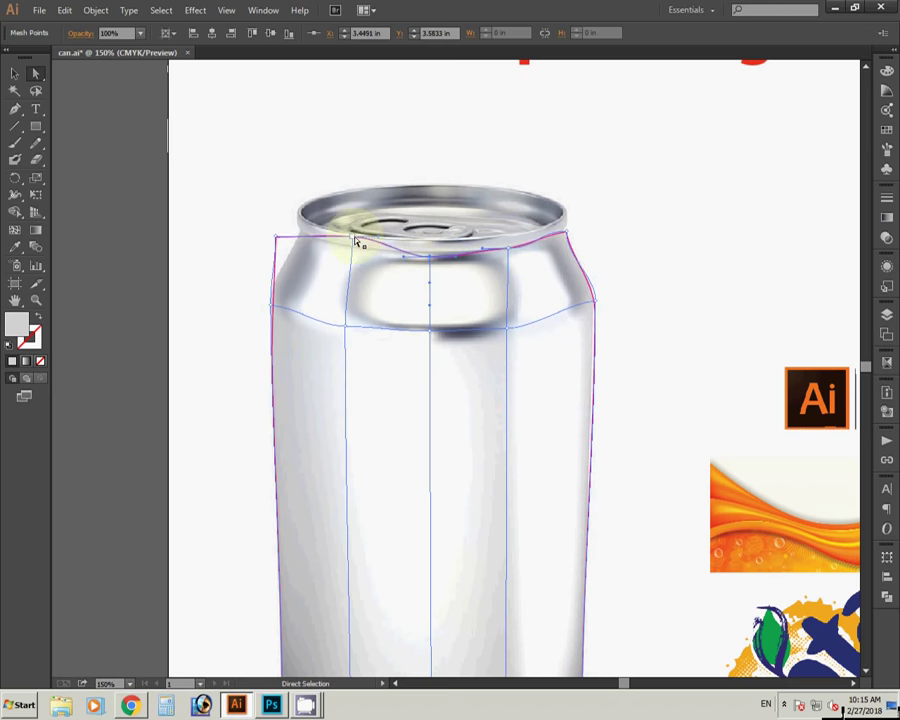
{"action": "left_click_drag", "start_coordinate": [354, 239], "coordinate": [351, 250]}
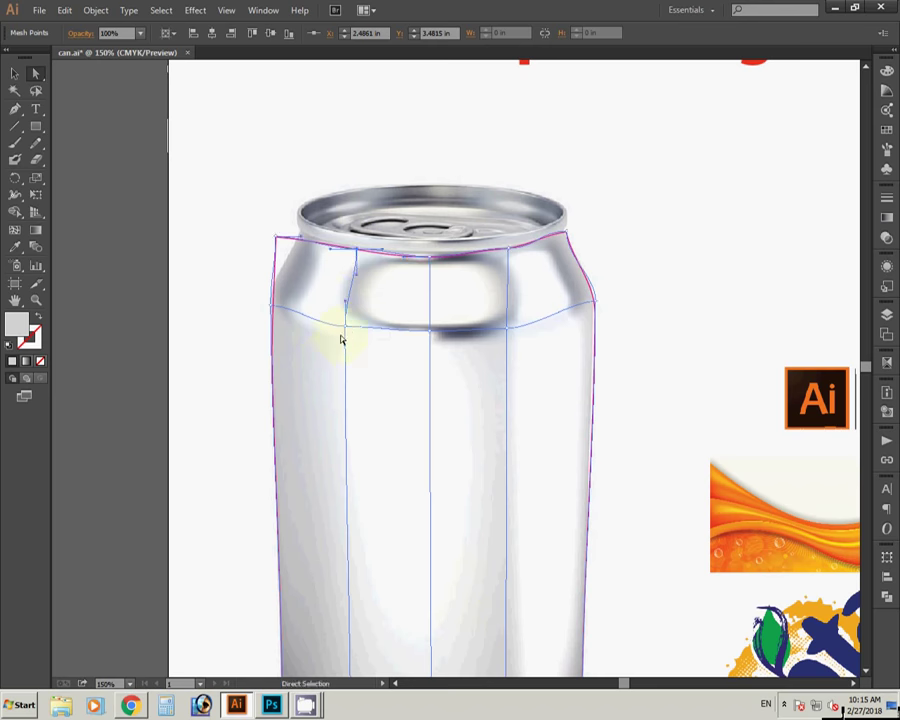
{"action": "left_click", "coordinate": [343, 328]}
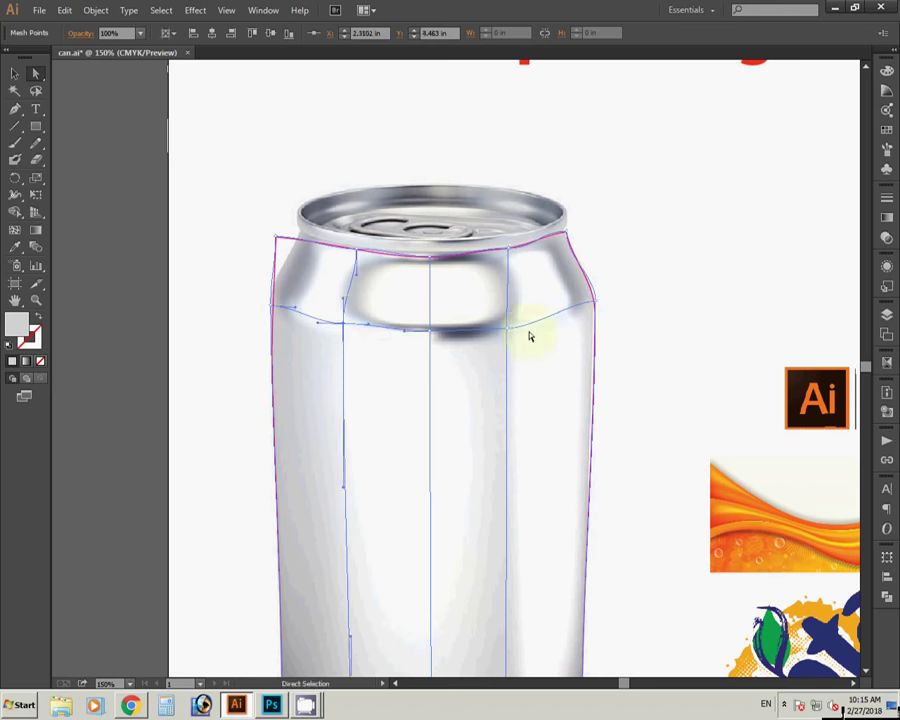
{"action": "left_click_drag", "start_coordinate": [510, 328], "coordinate": [517, 333]}
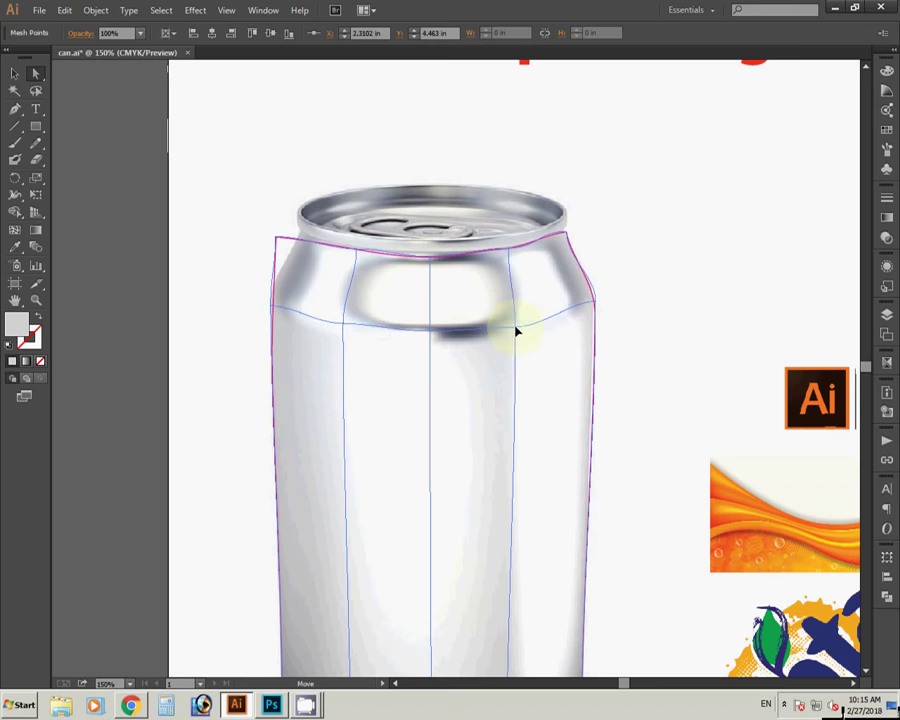
{"action": "left_click", "coordinate": [283, 242]}
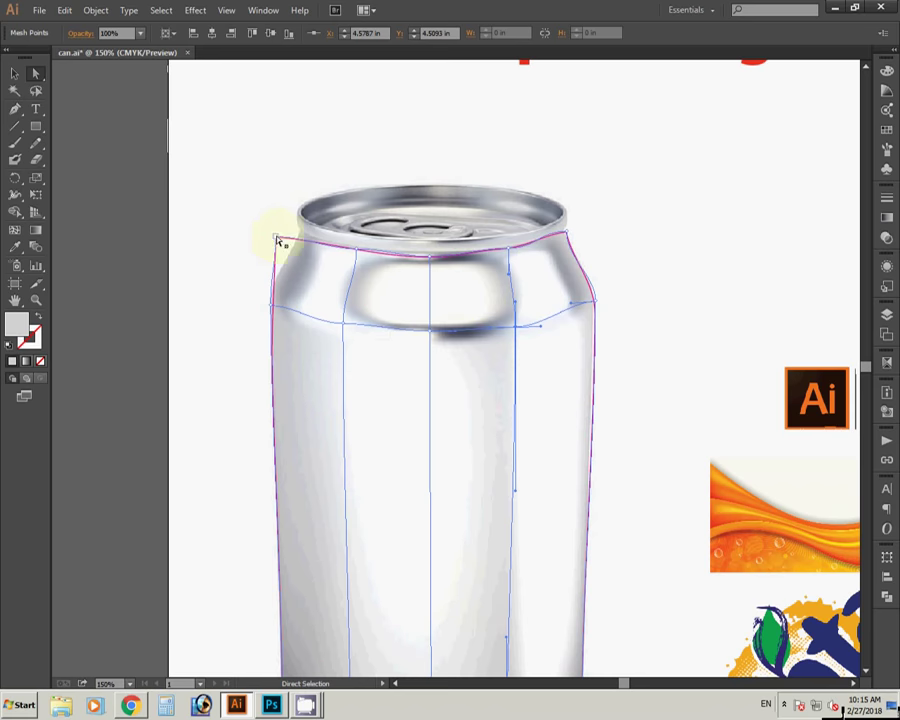
{"action": "left_click_drag", "start_coordinate": [278, 240], "coordinate": [297, 232]}
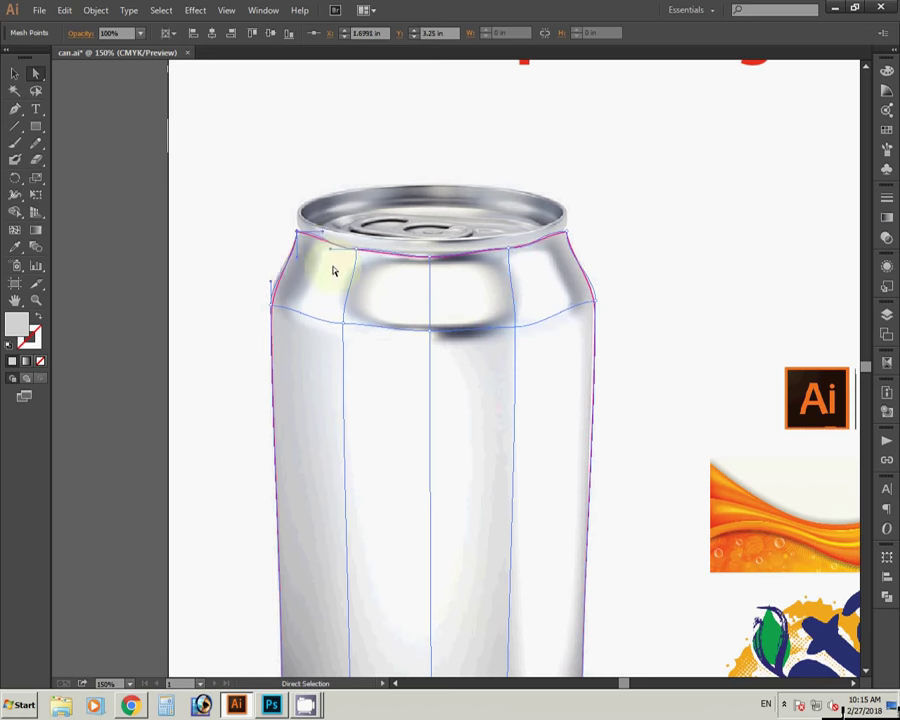
Zoom in on the can top and bend the shoulder line's left end to the shoulder.
{"action": "left_click_drag", "start_coordinate": [218, 168], "coordinate": [657, 426]}
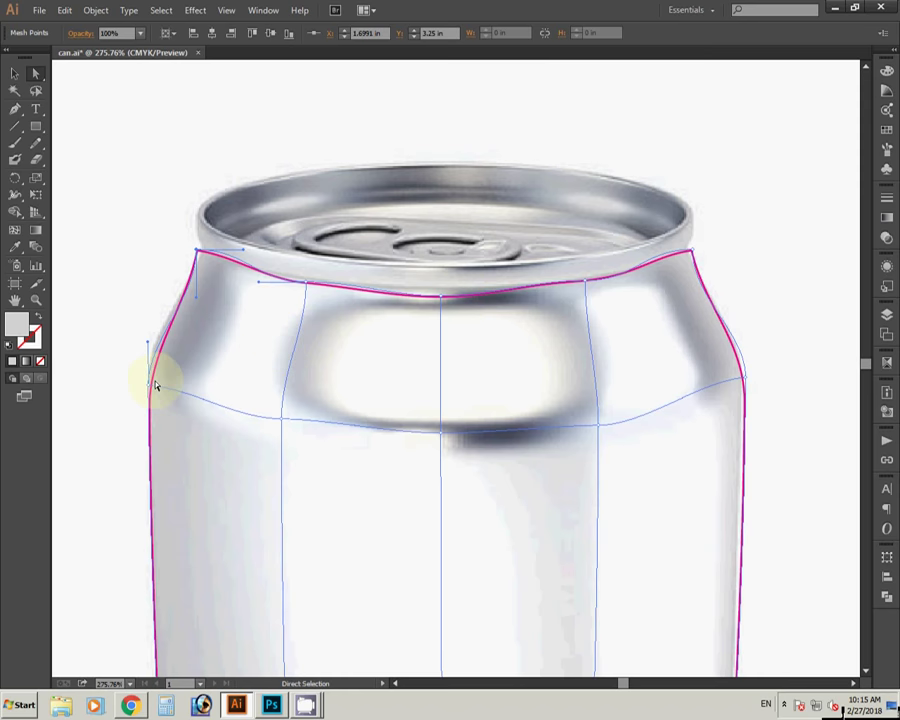
{"action": "left_click_drag", "start_coordinate": [150, 389], "coordinate": [143, 333]}
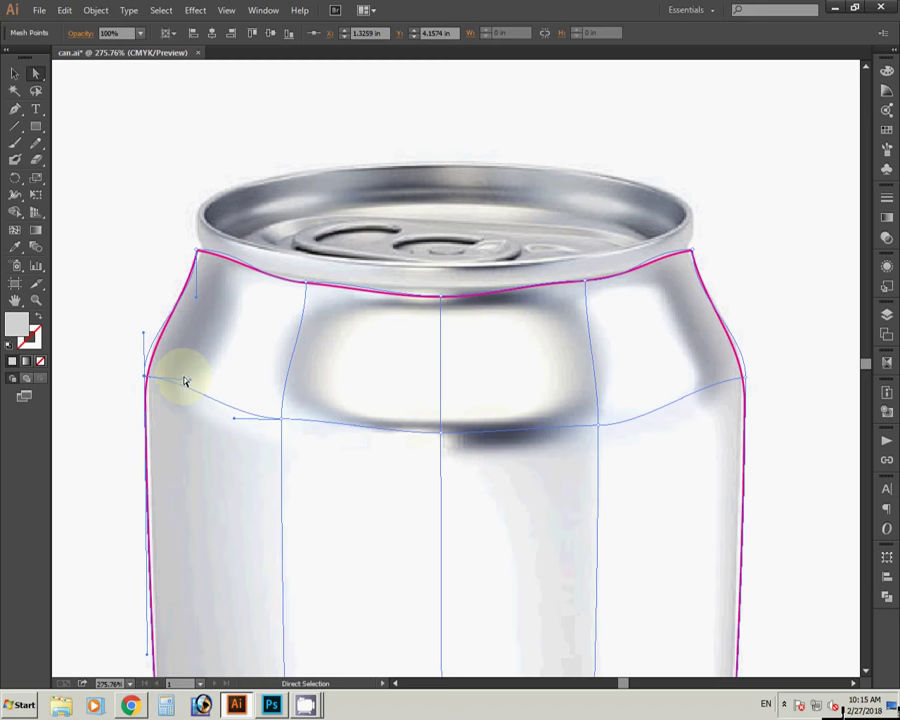
{"action": "left_click_drag", "start_coordinate": [193, 384], "coordinate": [182, 399]}
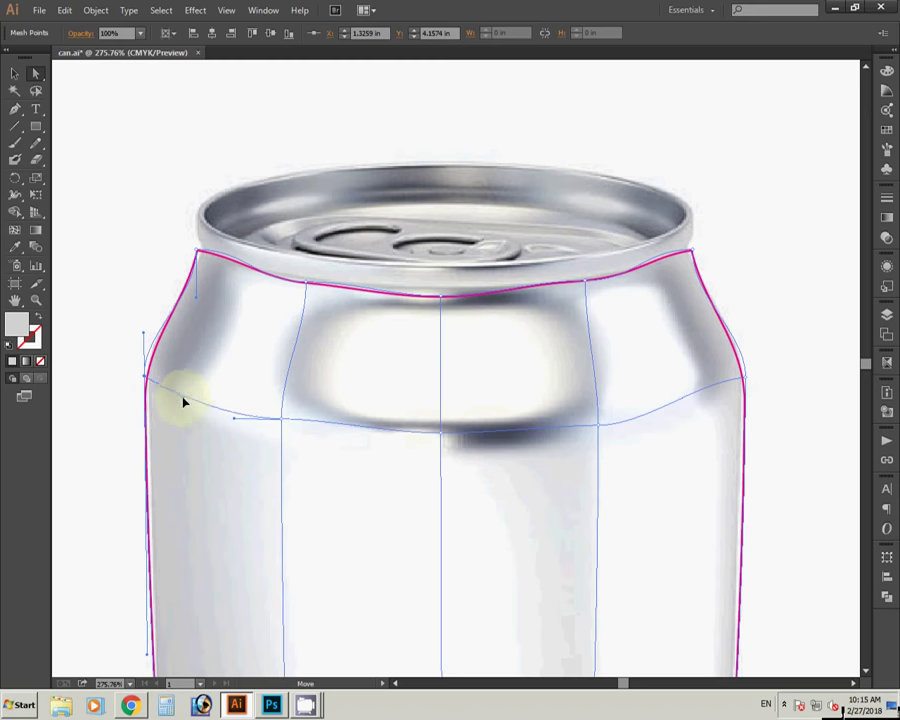
{"action": "left_click", "coordinate": [281, 422]}
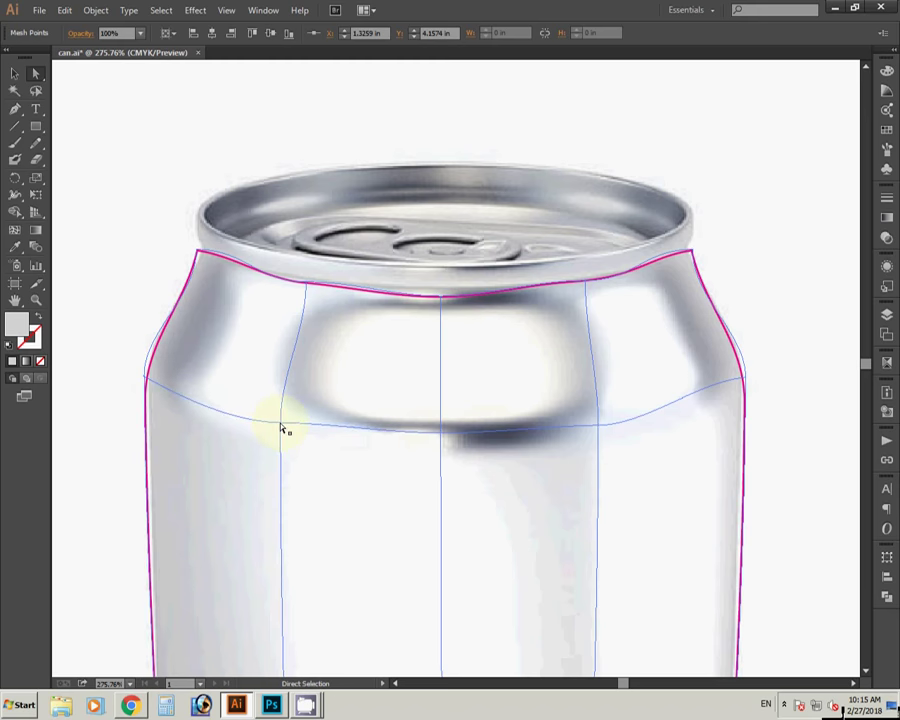
{"action": "left_click", "coordinate": [324, 429]}
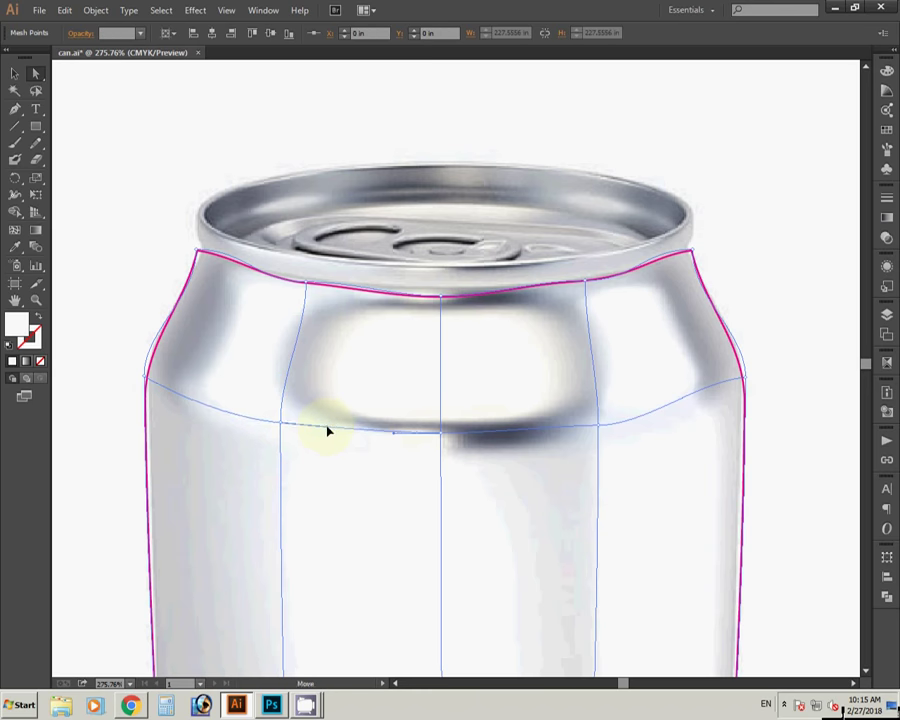
Curve the mesh's top-left edge along the rim and straighten the top-left corner.
{"action": "left_click", "coordinate": [306, 284]}
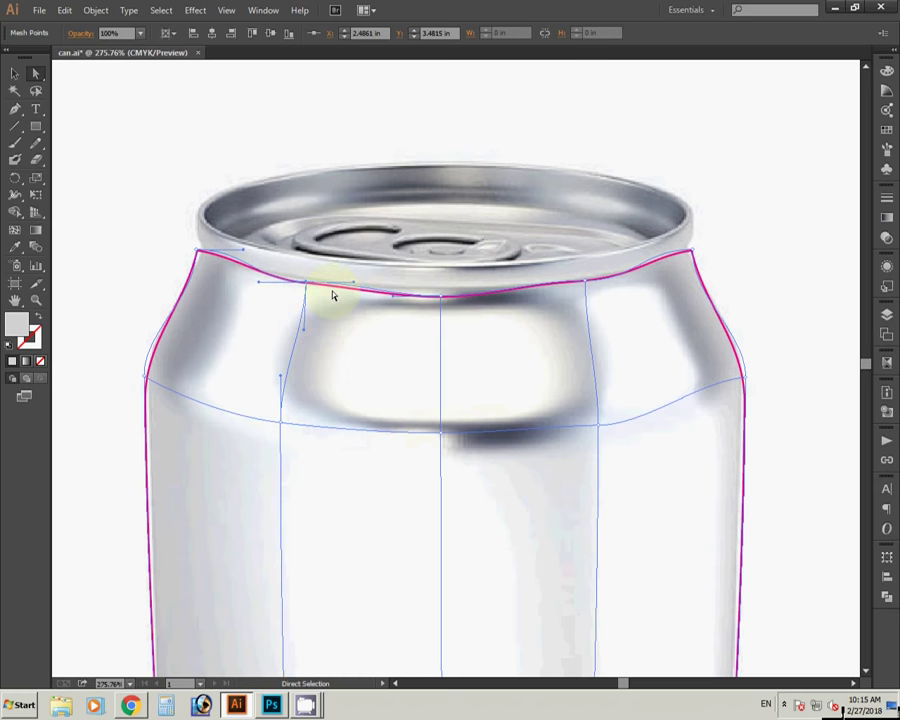
{"action": "left_click_drag", "start_coordinate": [353, 284], "coordinate": [198, 256]}
{"action": "left_click", "coordinate": [197, 253]}
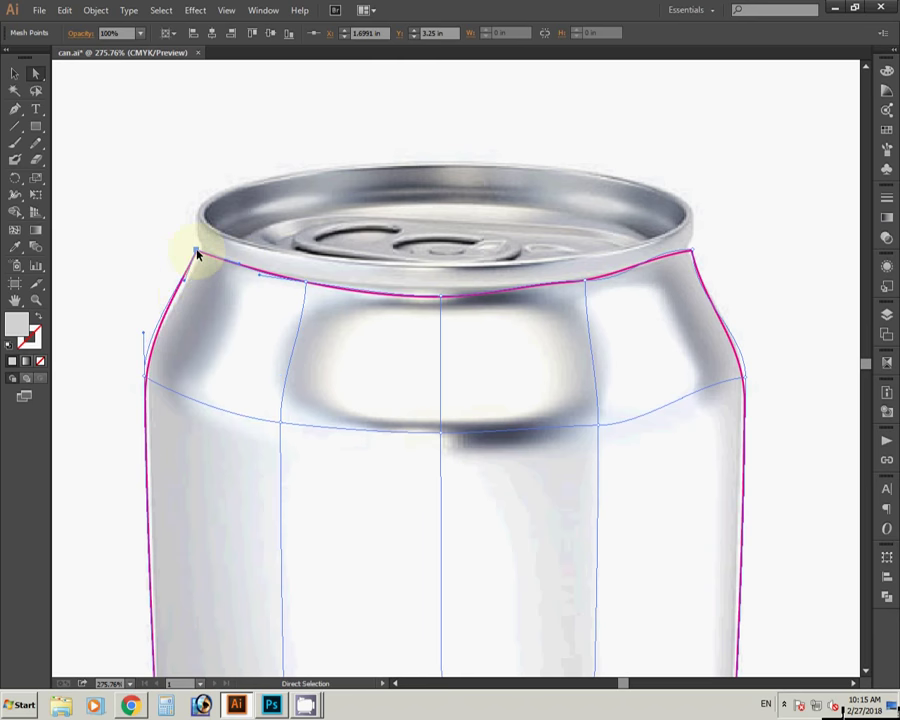
{"action": "left_click", "coordinate": [200, 255]}
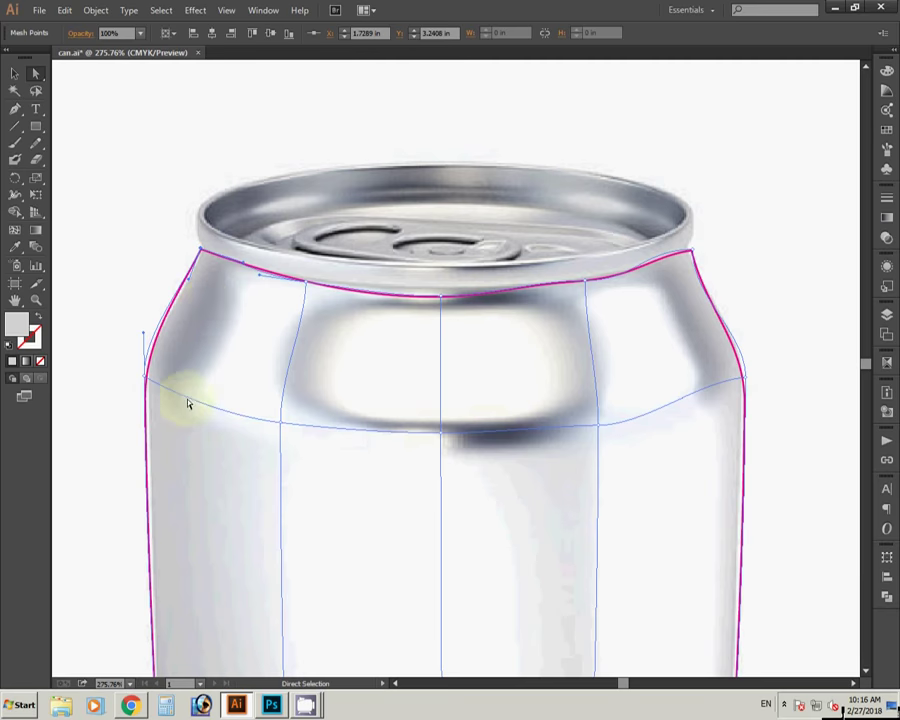
{"action": "left_click_drag", "start_coordinate": [507, 395], "coordinate": [425, 395]}
Adjust the right shoulder point, top-right corner and right edge to follow the can's shoulder.
{"action": "left_click", "coordinate": [517, 430]}
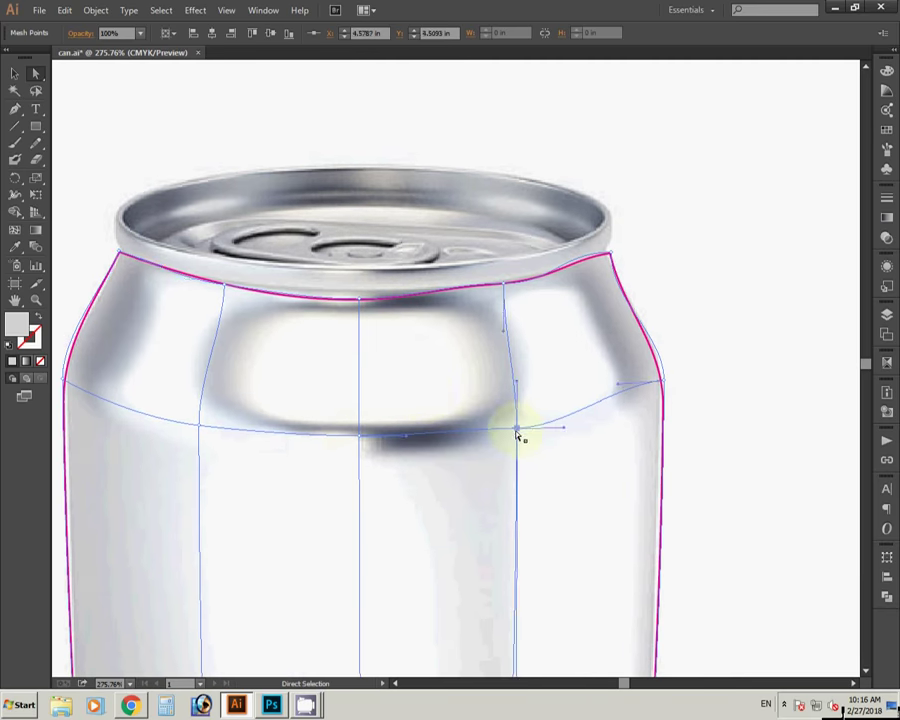
{"action": "mouse_move", "coordinate": [517, 430]}
{"action": "left_mouse_down"}
{"action": "mouse_move", "coordinate": [513, 423]}
{"action": "mouse_move", "coordinate": [558, 412]}
{"action": "left_mouse_up"}
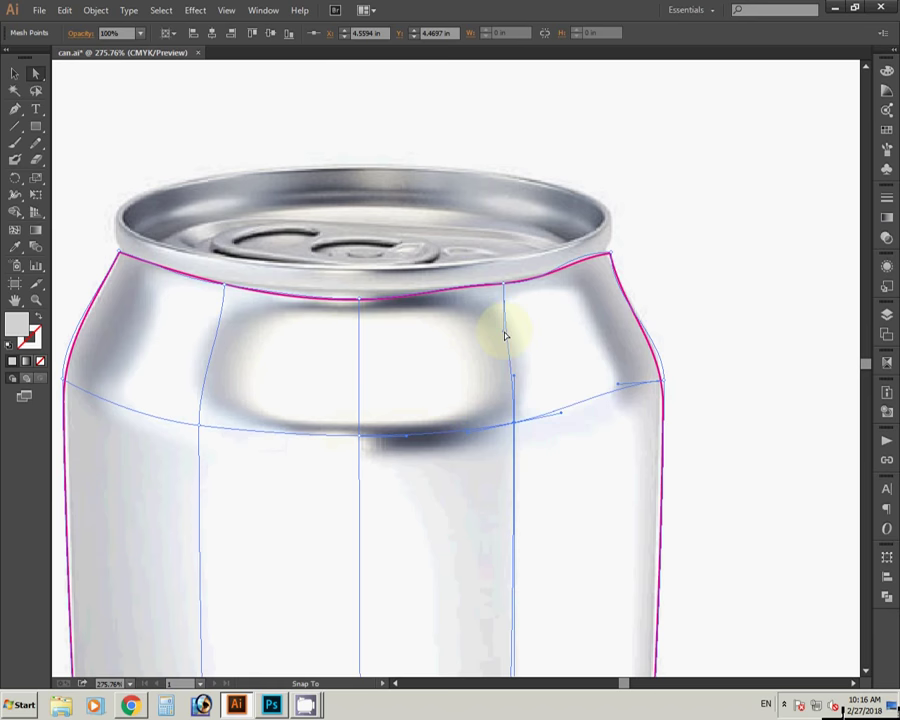
{"action": "left_click", "coordinate": [504, 286]}
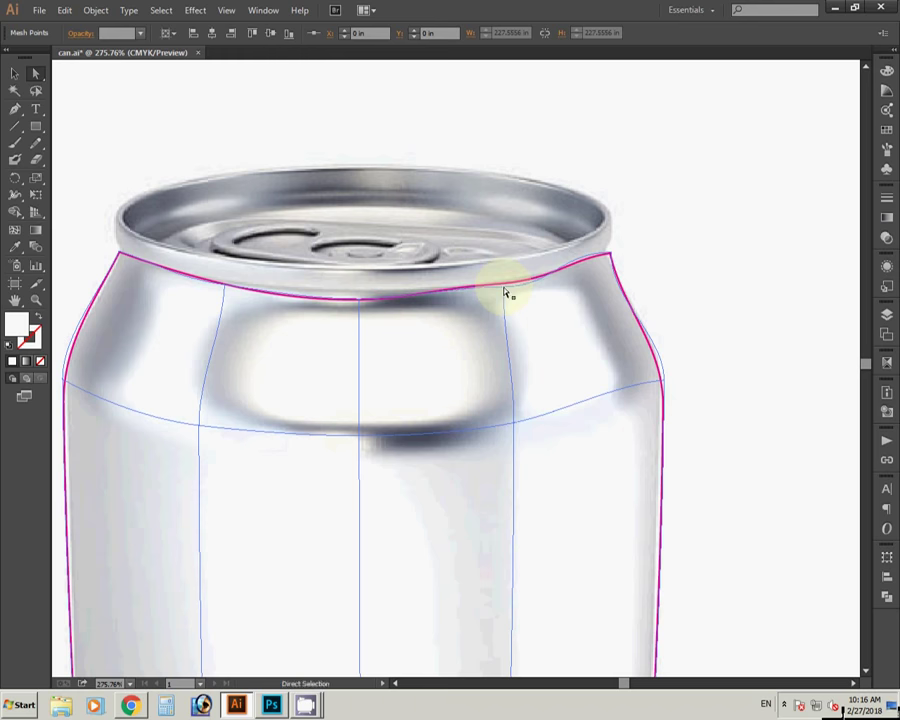
{"action": "left_click", "coordinate": [505, 288]}
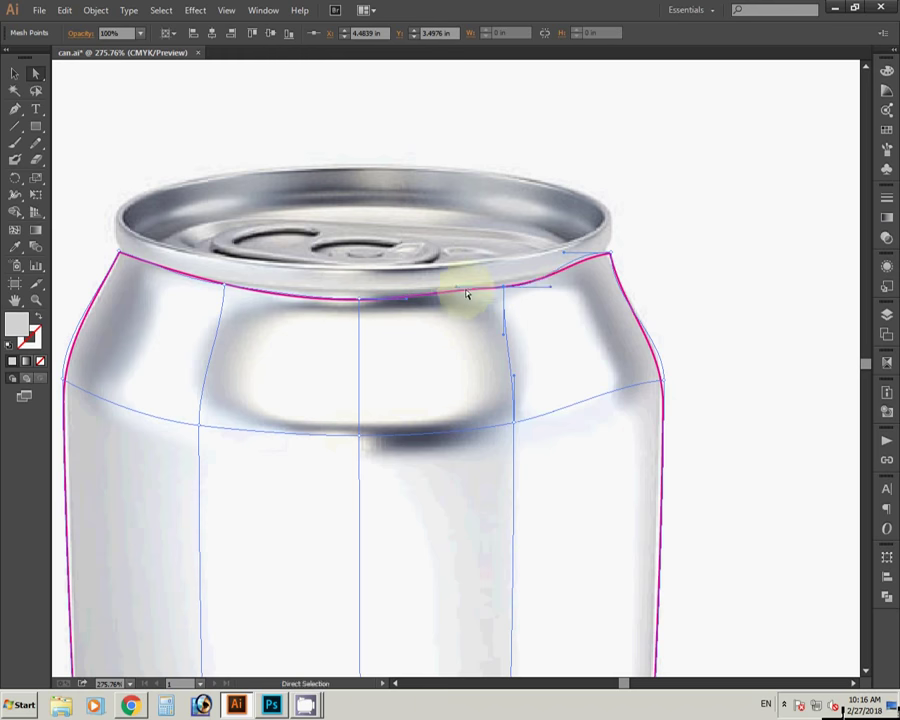
{"action": "left_click", "coordinate": [361, 299]}
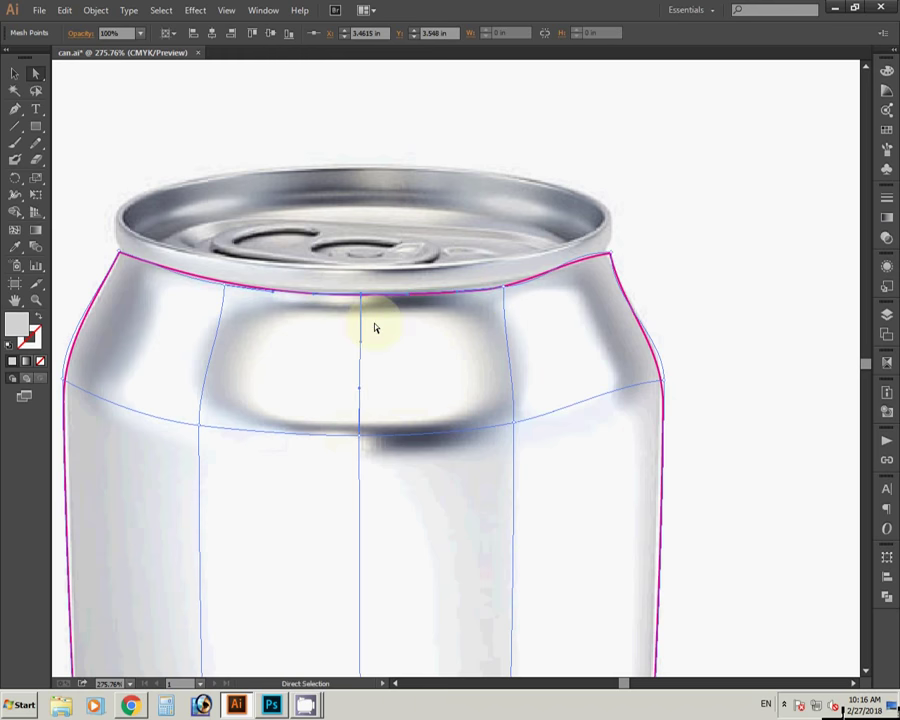
{"action": "left_click", "coordinate": [611, 256]}
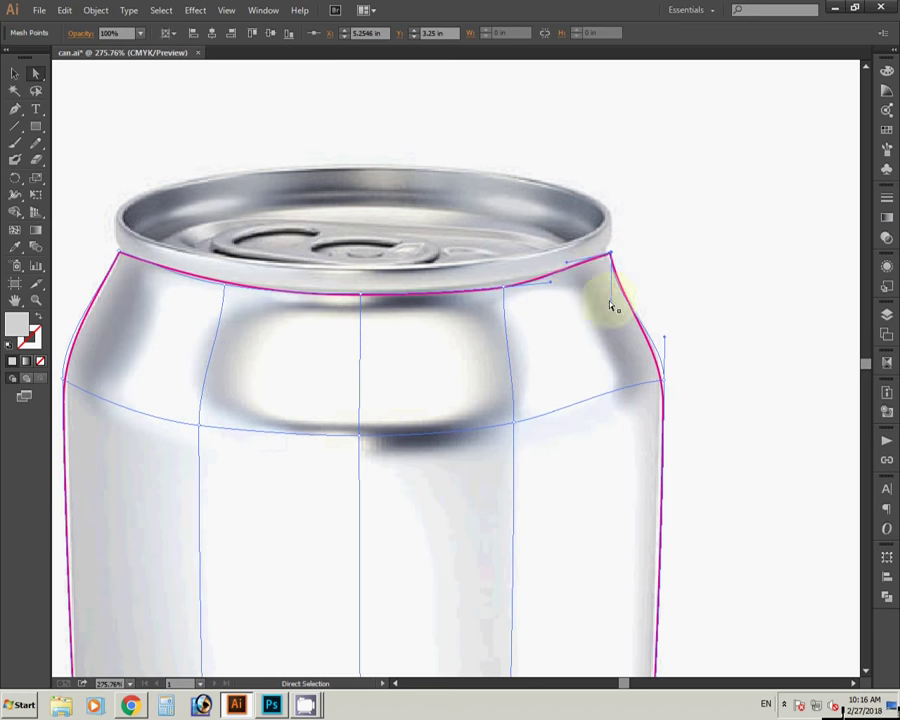
{"action": "left_click_drag", "start_coordinate": [610, 304], "coordinate": [624, 298]}
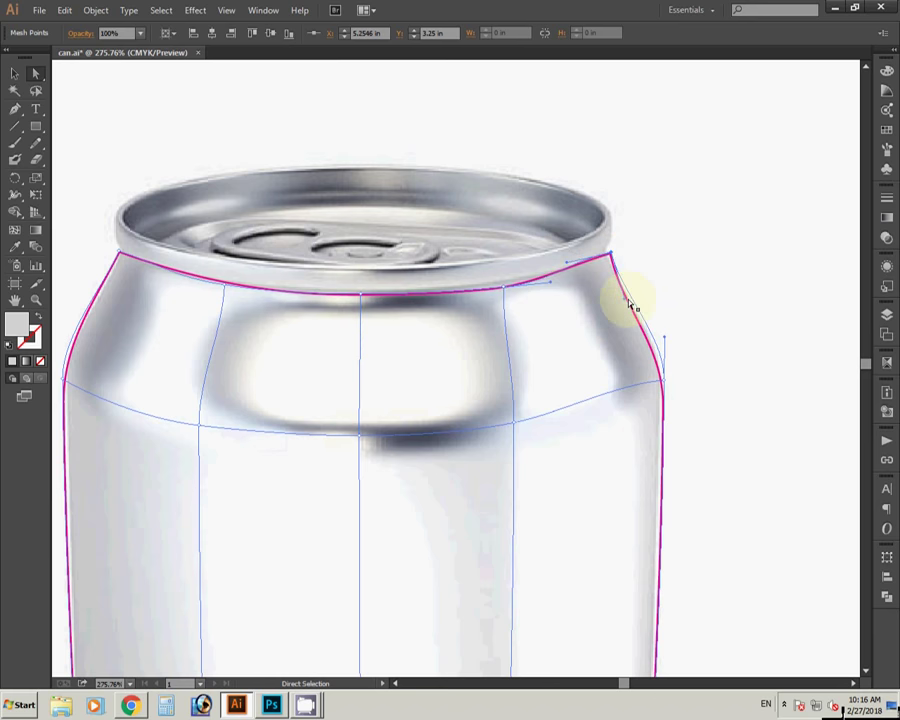
{"action": "left_click", "coordinate": [664, 384]}
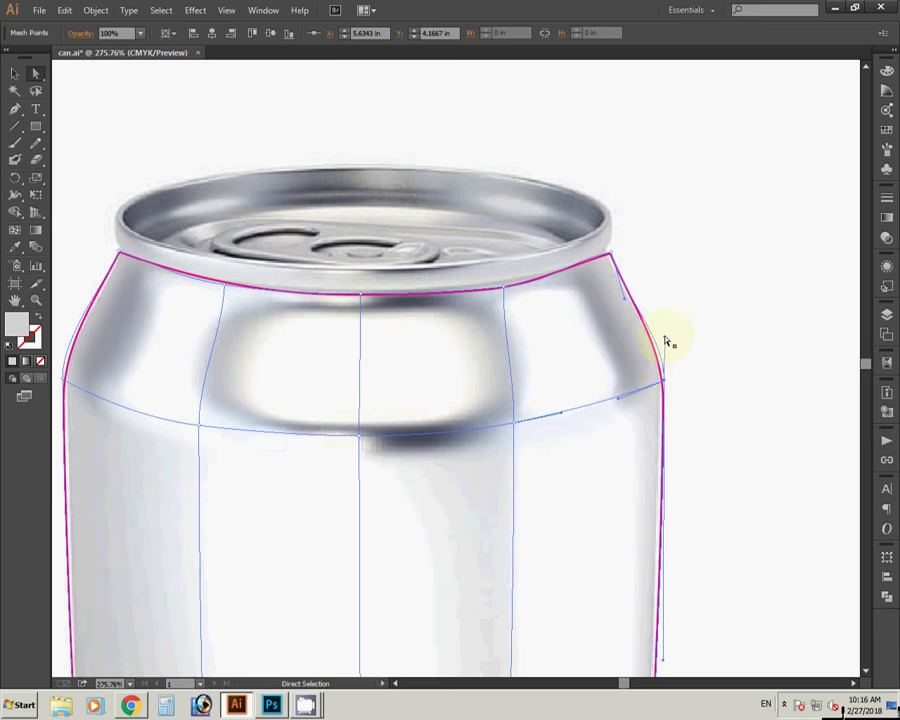
{"action": "left_click_drag", "start_coordinate": [665, 328], "coordinate": [630, 303]}
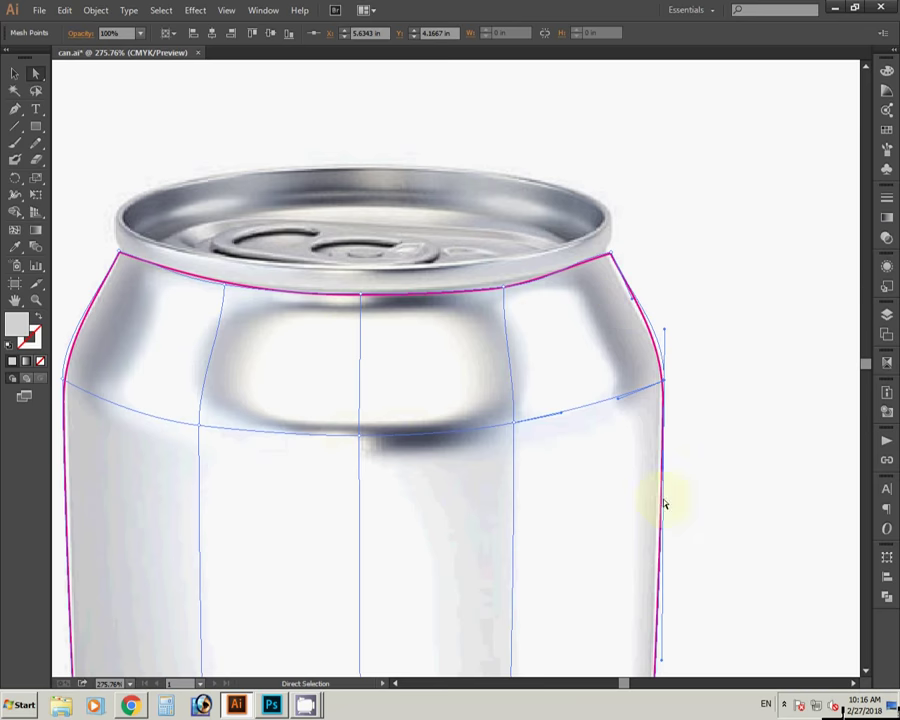
{"action": "left_click_drag", "start_coordinate": [665, 503], "coordinate": [655, 285]}
Zoom out, then reframe the view on the whole can and the logo images.
{"action": "left_click", "coordinate": [418, 396], "text": "alt"}
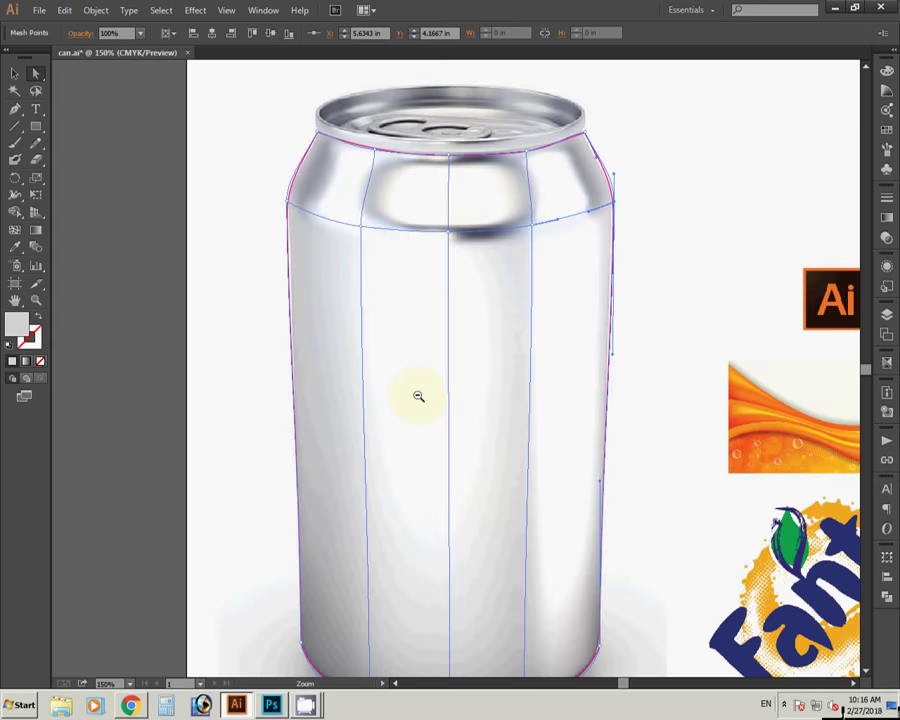
{"action": "left_click", "coordinate": [550, 396], "text": "alt"}
{"action": "left_click", "coordinate": [508, 416], "text": "alt"}
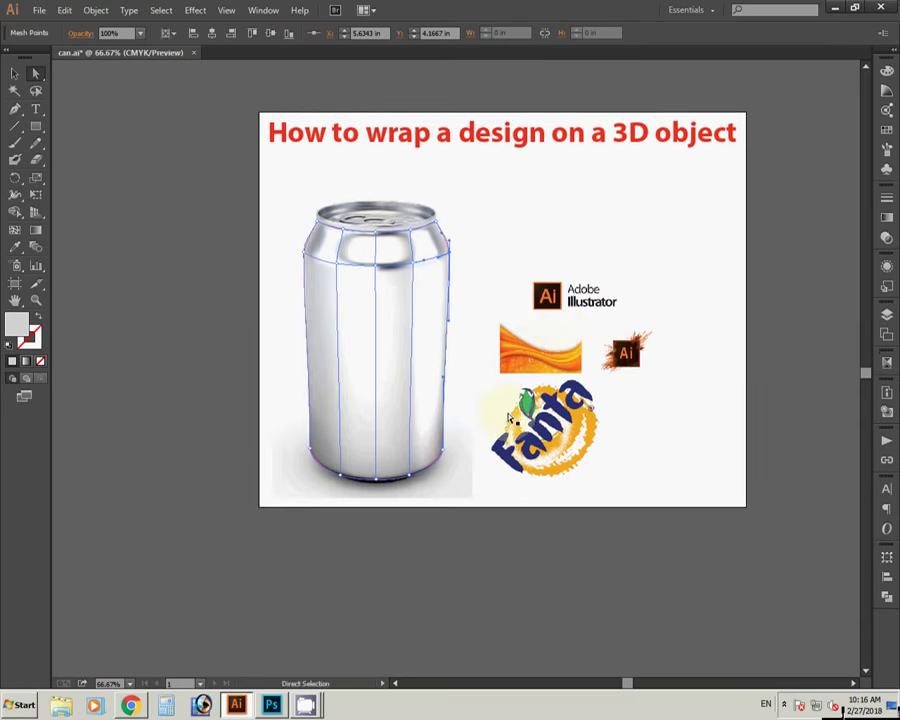
{"action": "left_click_drag", "start_coordinate": [565, 331], "coordinate": [478, 362]}
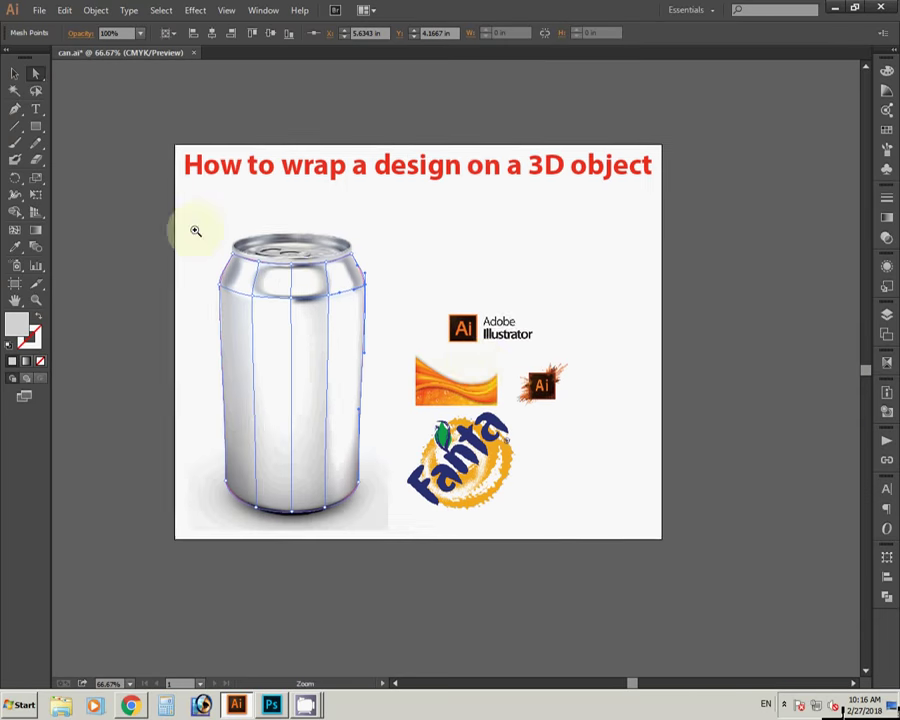
{"action": "left_click_drag", "start_coordinate": [196, 231], "coordinate": [668, 557]}
{"action": "key", "text": "a"}
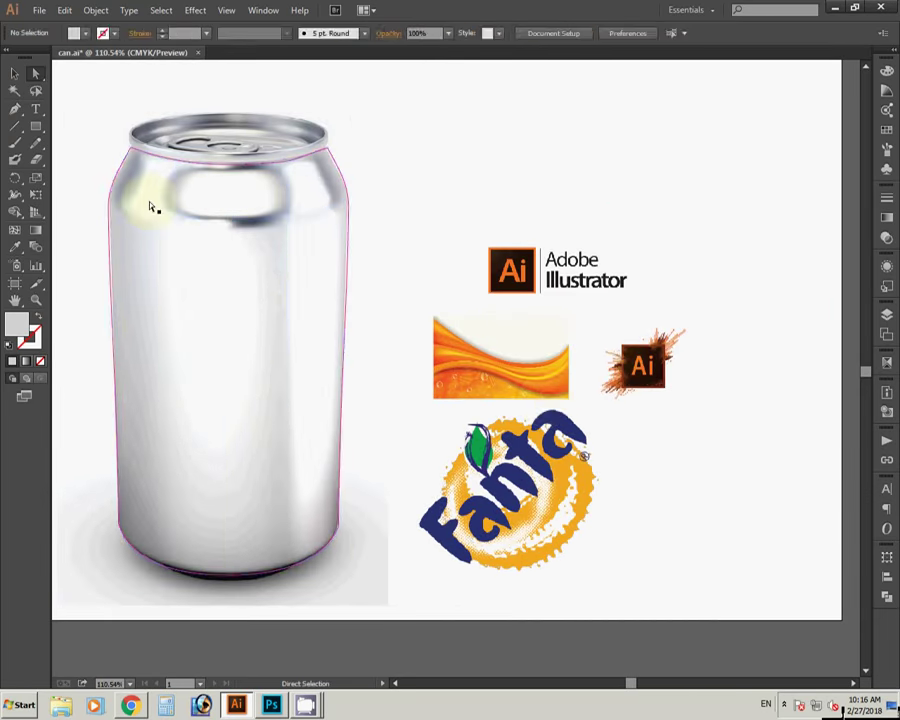
{"action": "left_click", "coordinate": [35, 126]}
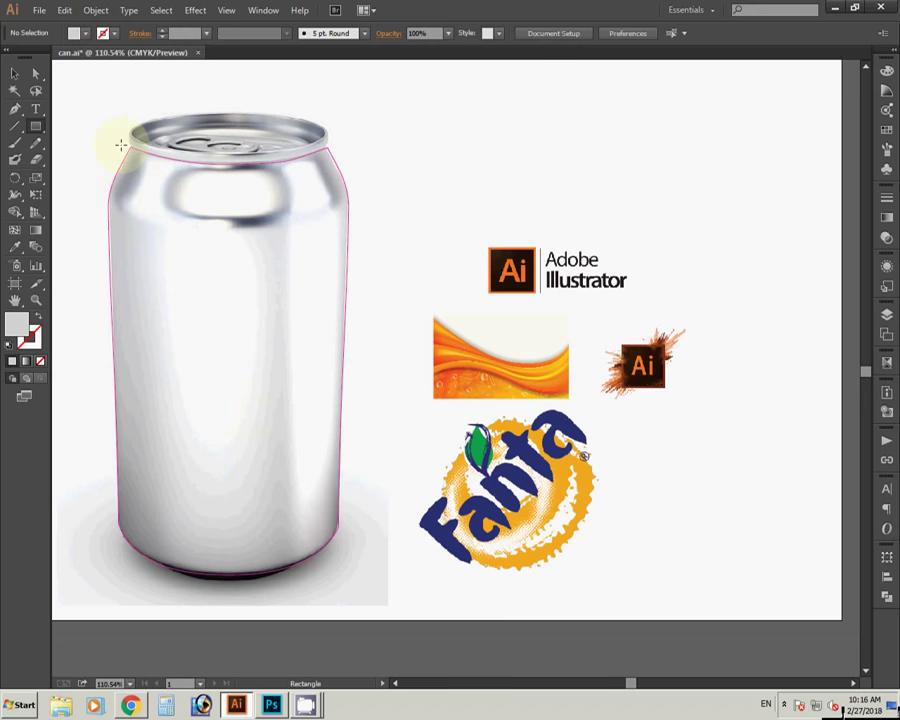
Draw a grey can-body-sized rectangle, move it onto the logos, and send it to back.
{"action": "left_click_drag", "start_coordinate": [120, 145], "coordinate": [345, 577]}
{"action": "key", "text": "v"}
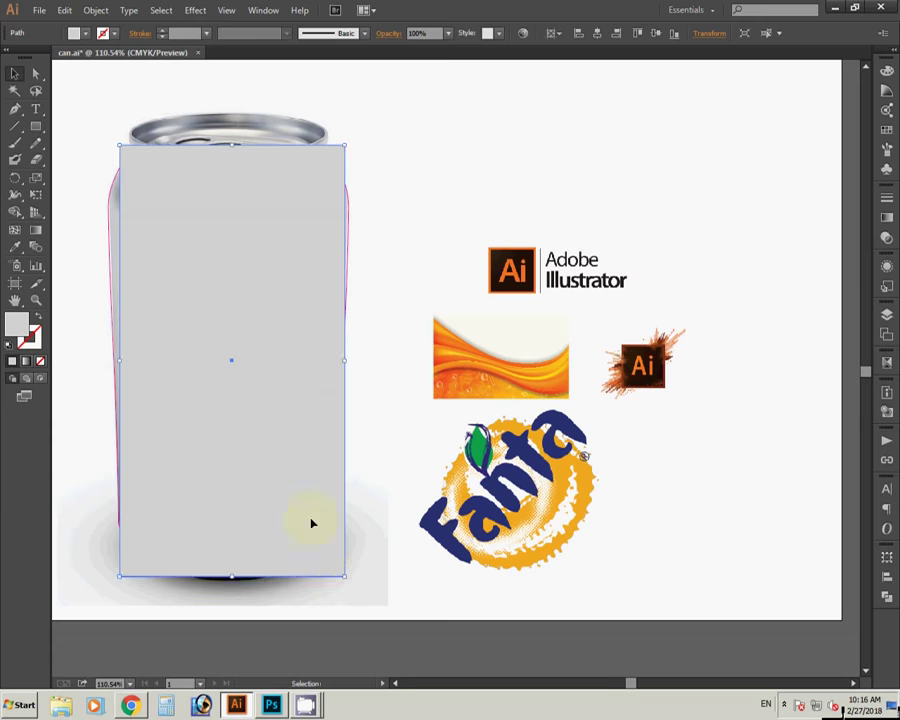
{"action": "left_click_drag", "start_coordinate": [199, 349], "coordinate": [480, 352]}
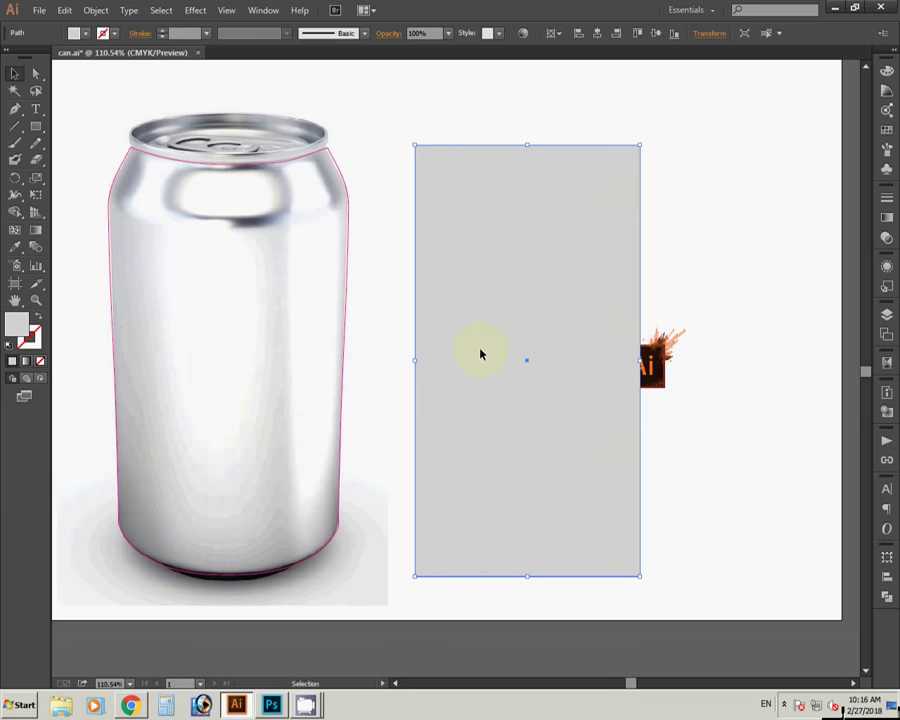
{"action": "key", "text": "ctrl+shift+bracketleft"}
{"action": "mouse_move", "coordinate": [538, 361]}
{"action": "left_mouse_down"}
{"action": "mouse_move", "coordinate": [518, 356]}
{"action": "mouse_move", "coordinate": [515, 471]}
{"action": "left_mouse_up"}
Undo twice, move the small Ai icon aside and Fanta logo up, then select wave and rectangle.
{"action": "key", "text": "ctrl+z"}
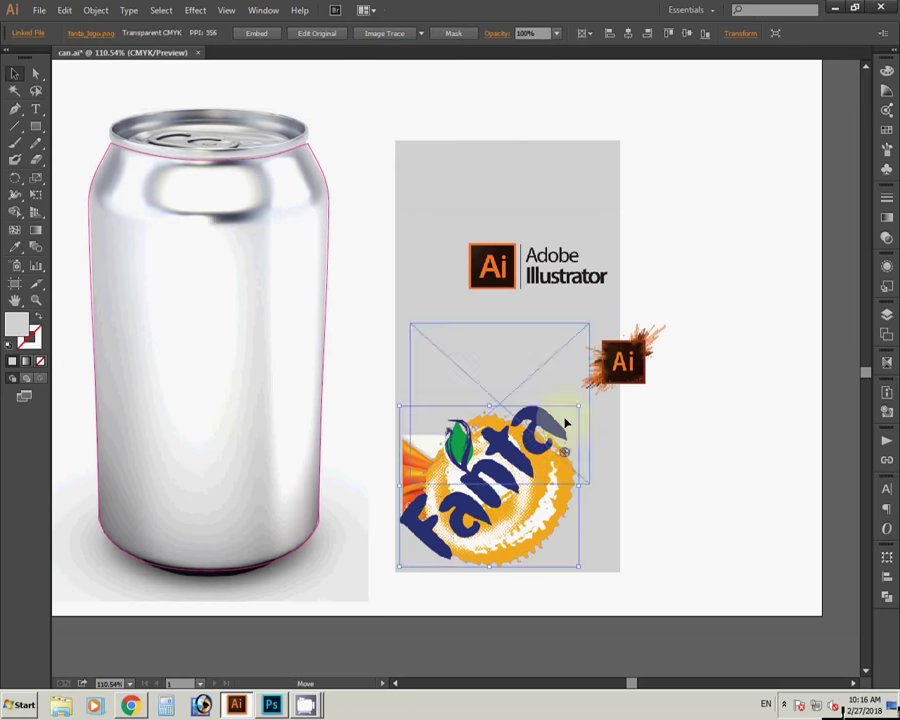
{"action": "key", "text": "ctrl+z"}
{"action": "key", "text": "ctrl+z"}
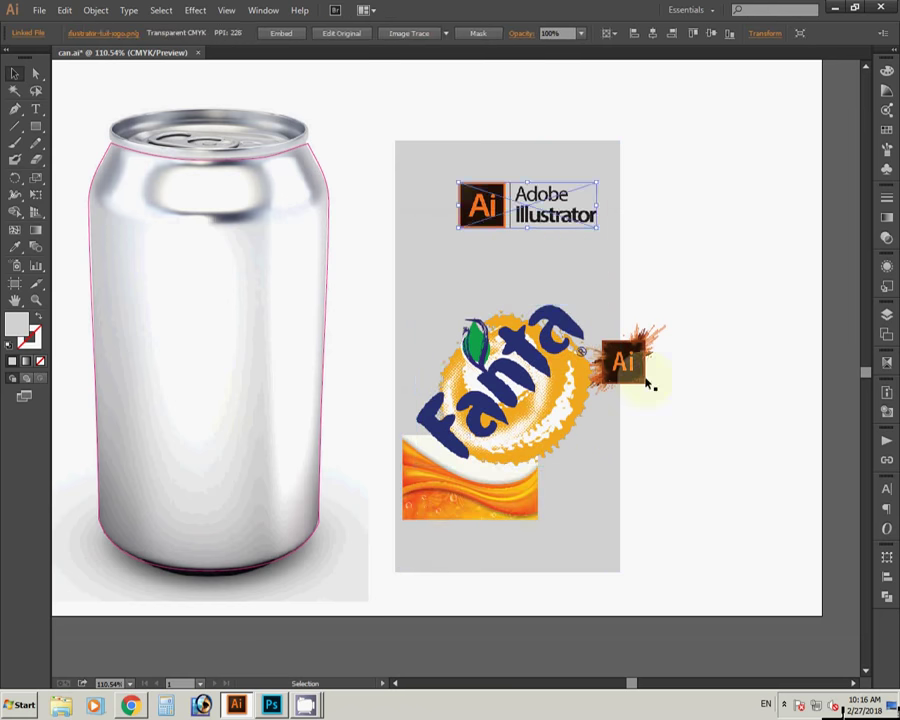
{"action": "left_click_drag", "start_coordinate": [640, 368], "coordinate": [721, 213]}
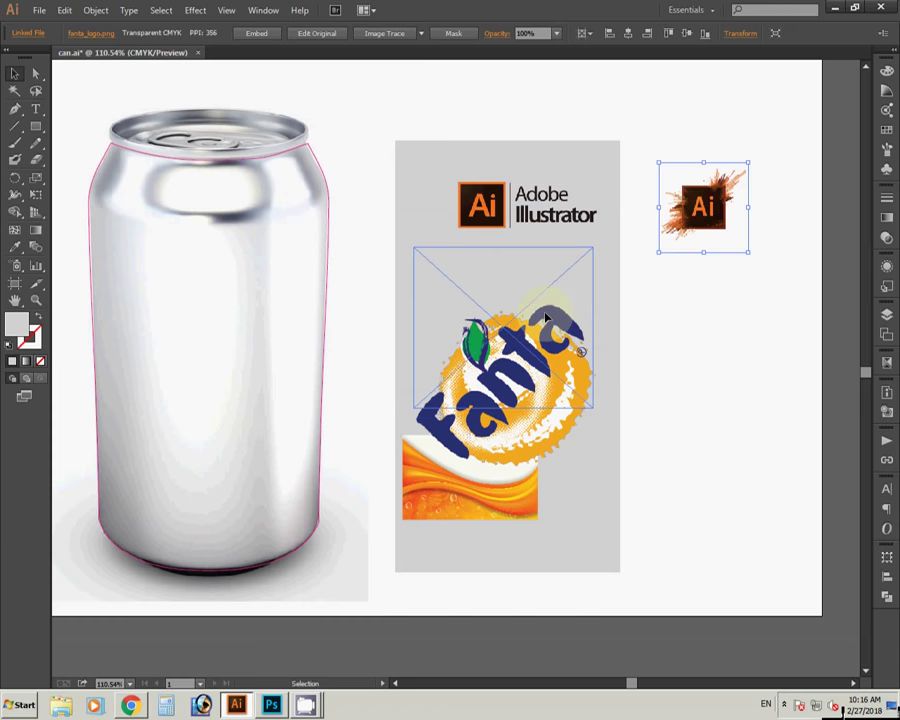
{"action": "left_click_drag", "start_coordinate": [545, 327], "coordinate": [551, 276]}
{"action": "left_click", "coordinate": [512, 458]}
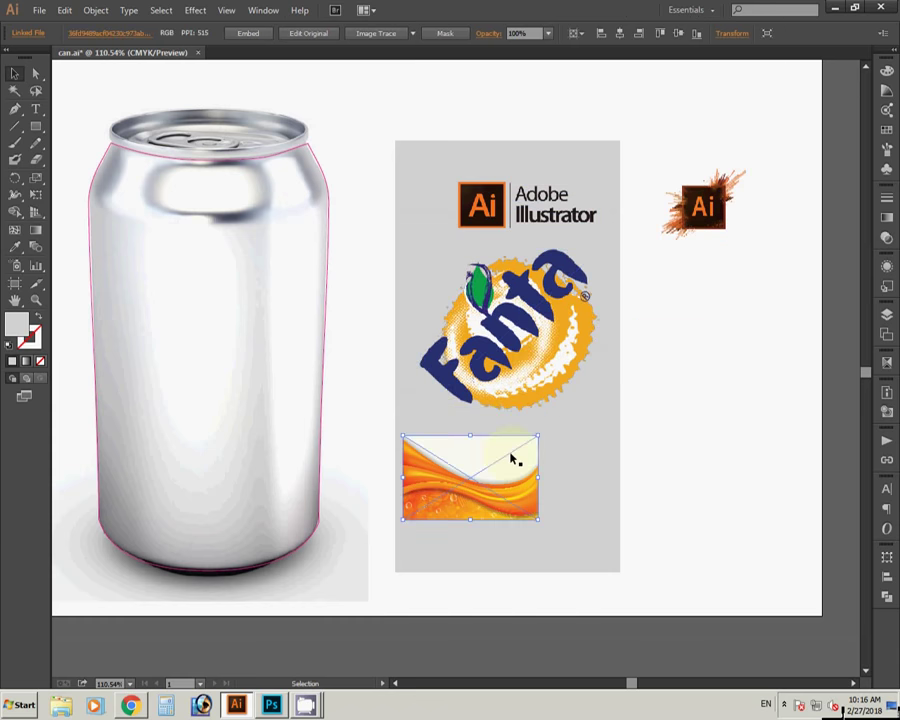
{"action": "left_click", "coordinate": [601, 486], "text": "shift"}
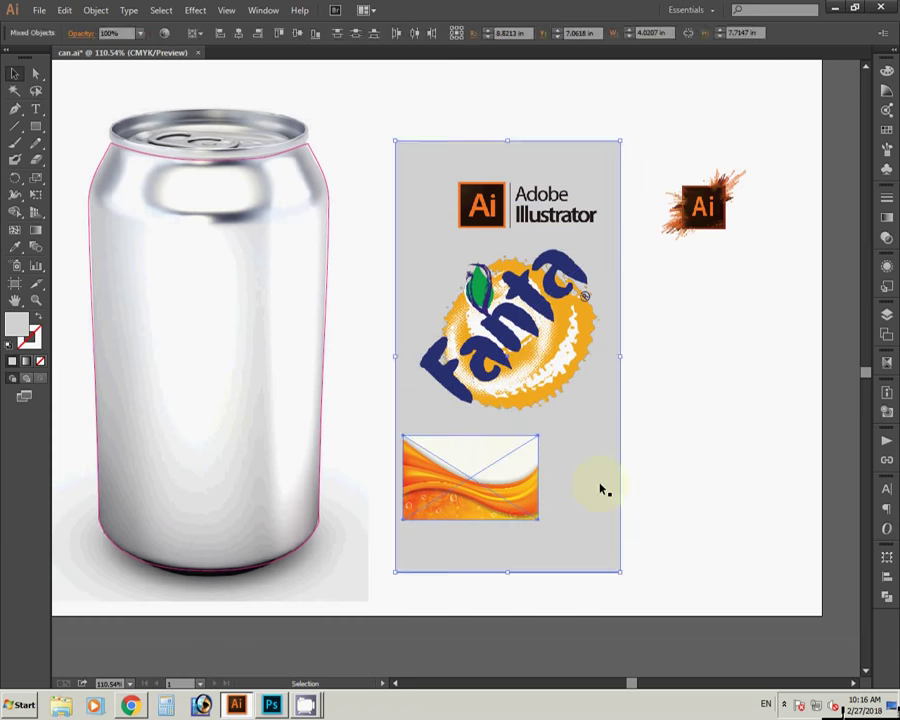
Bottom-align and left-align the orange wave with the grey rectangle.
{"action": "left_click", "coordinate": [885, 576]}
{"action": "left_click", "coordinate": [858, 583]}
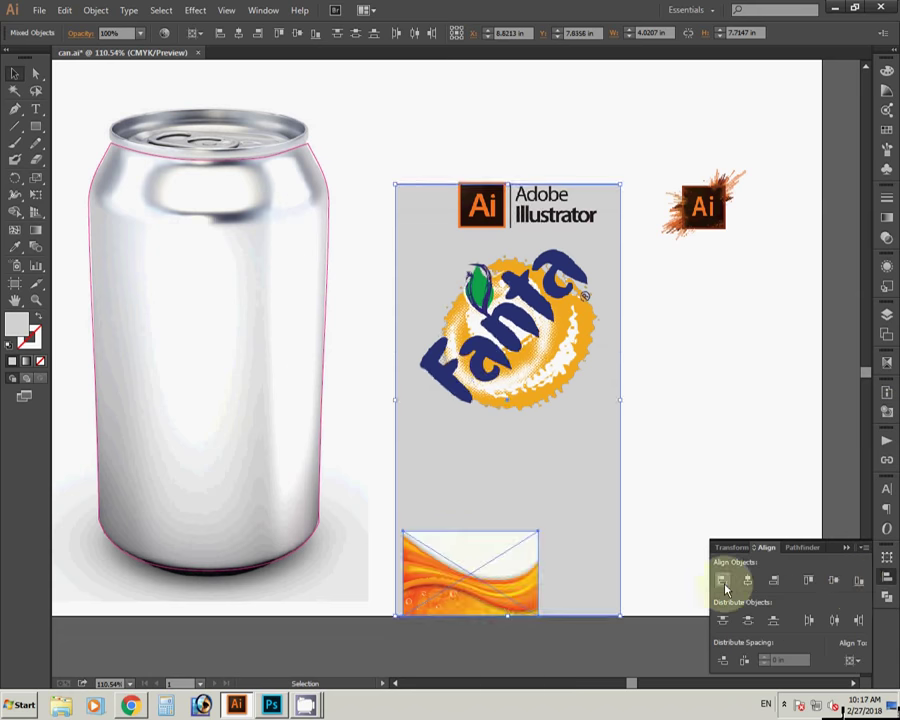
{"action": "left_click", "coordinate": [853, 668]}
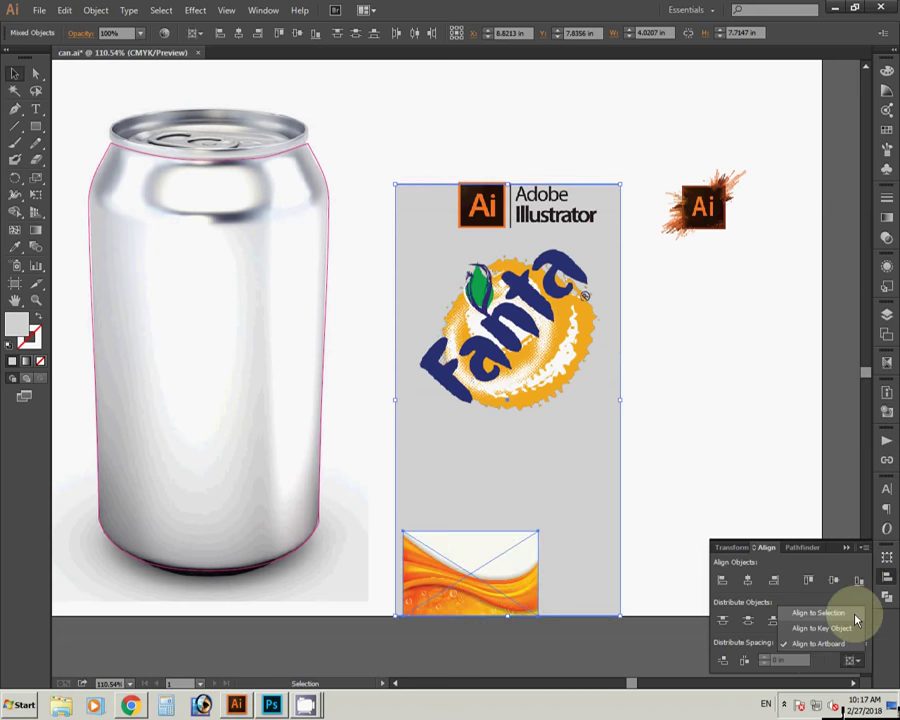
{"action": "left_click", "coordinate": [846, 609]}
{"action": "left_click", "coordinate": [723, 584]}
{"action": "left_click", "coordinate": [660, 575]}
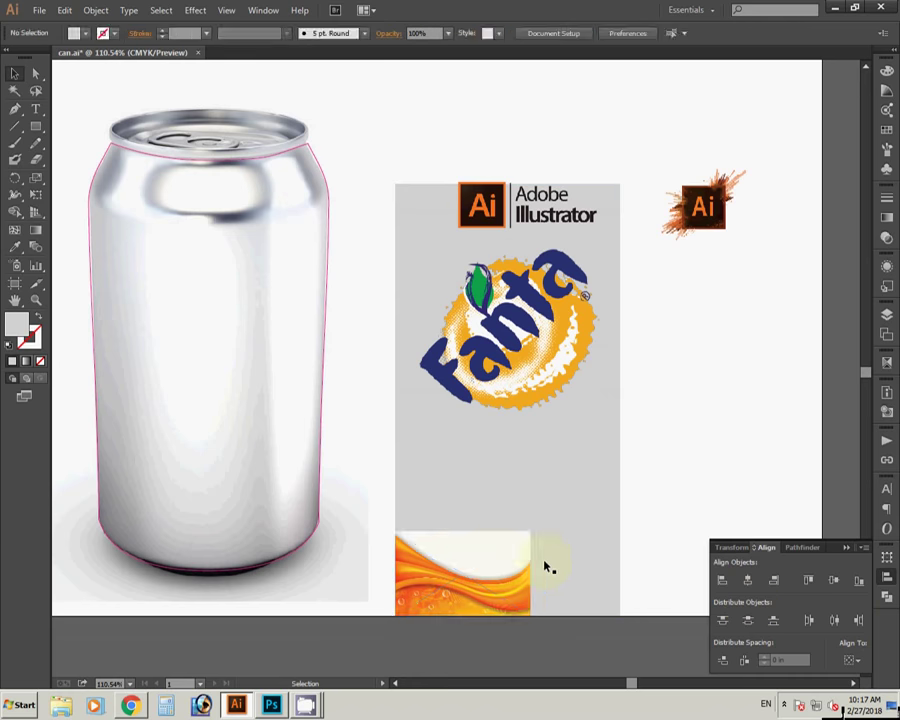
Enlarge the wave to span the rectangle's width and move the Fanta logo down.
{"action": "left_click", "coordinate": [516, 570]}
{"action": "left_click_drag", "start_coordinate": [531, 532], "coordinate": [621, 470]}
{"action": "left_click", "coordinate": [644, 464]}
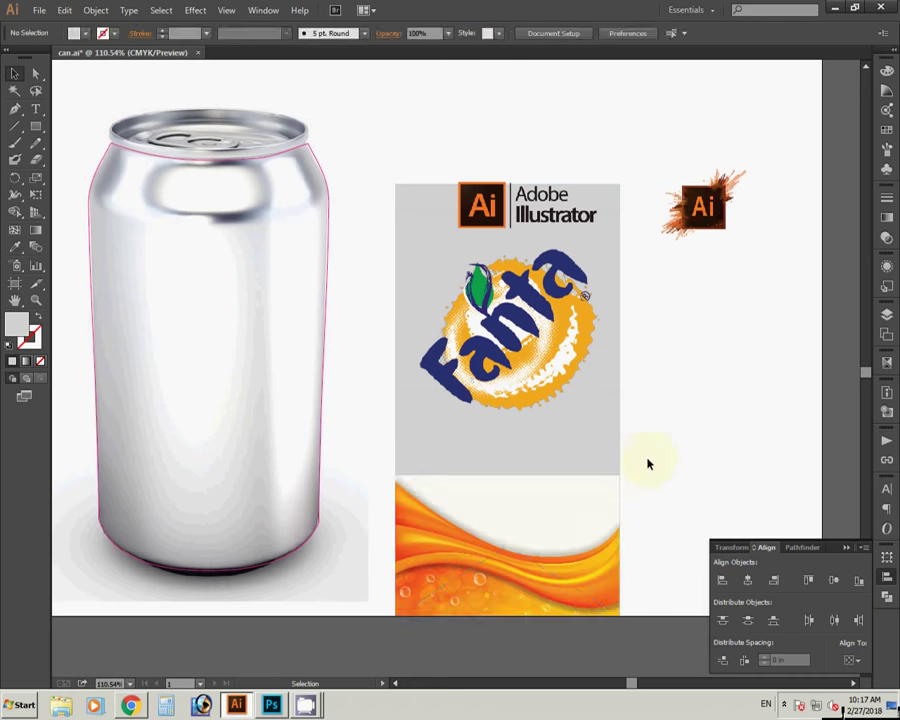
{"action": "scroll", "coordinate": [626, 434], "scroll_direction": "down", "scroll_amount": 2}
{"action": "left_click", "coordinate": [514, 296]}
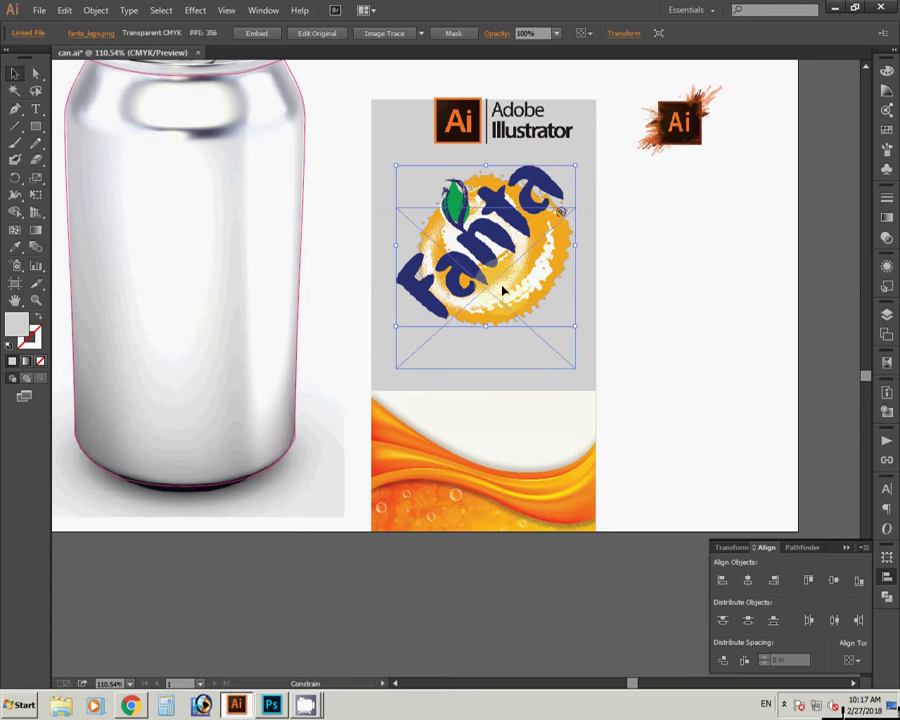
{"action": "mouse_move", "coordinate": [504, 263]}
{"action": "left_mouse_down"}
{"action": "mouse_move", "coordinate": [495, 303]}
{"action": "mouse_move", "coordinate": [502, 427]}
{"action": "left_mouse_up"}
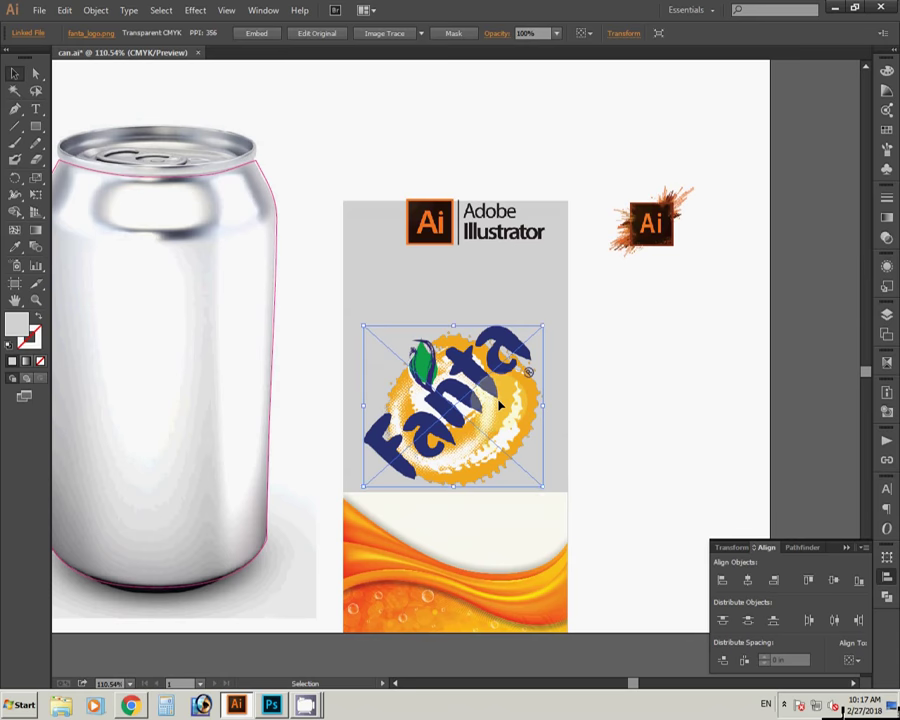
{"action": "key", "text": "shift+Down"}
{"action": "key", "text": "shift+Down"}
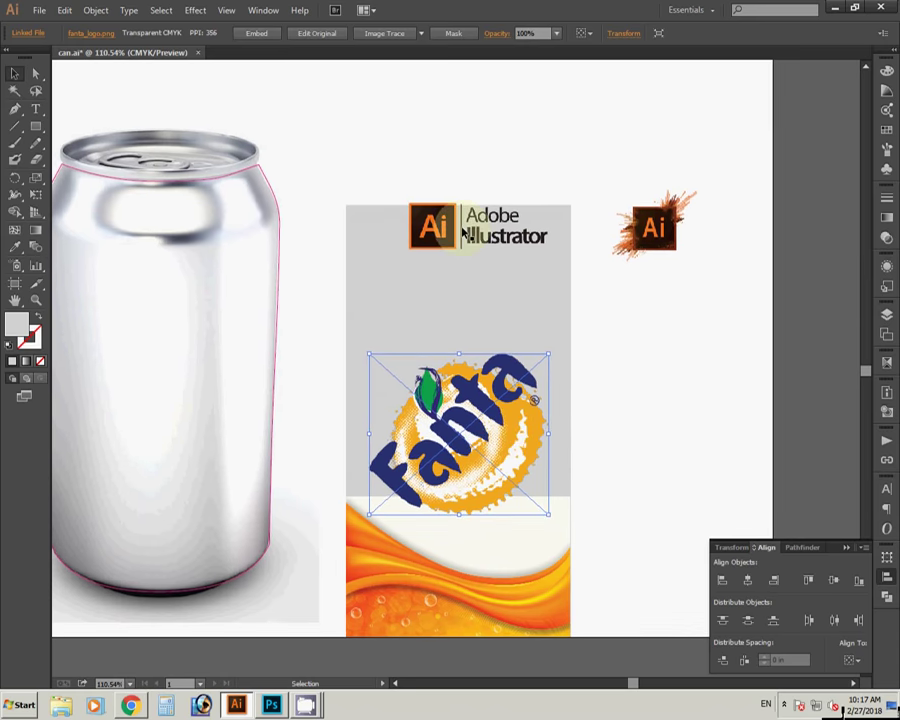
Lower and enlarge the Adobe Illustrator logo, then delete the small Ai icon.
{"action": "left_click_drag", "start_coordinate": [462, 230], "coordinate": [433, 298]}
{"action": "left_click_drag", "start_coordinate": [526, 317], "coordinate": [550, 338]}
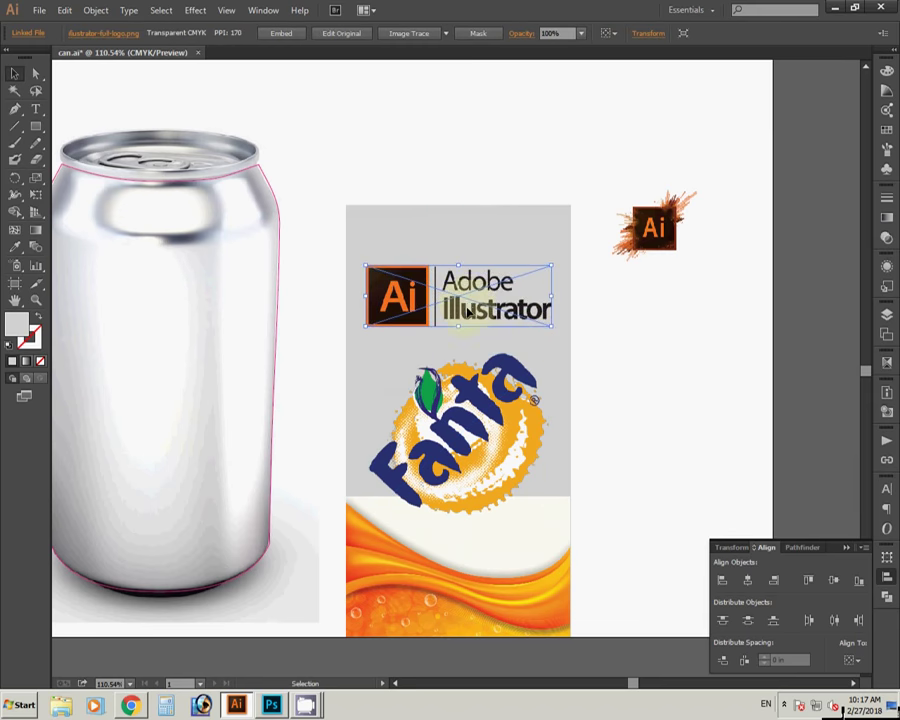
{"action": "left_click_drag", "start_coordinate": [466, 308], "coordinate": [466, 313]}
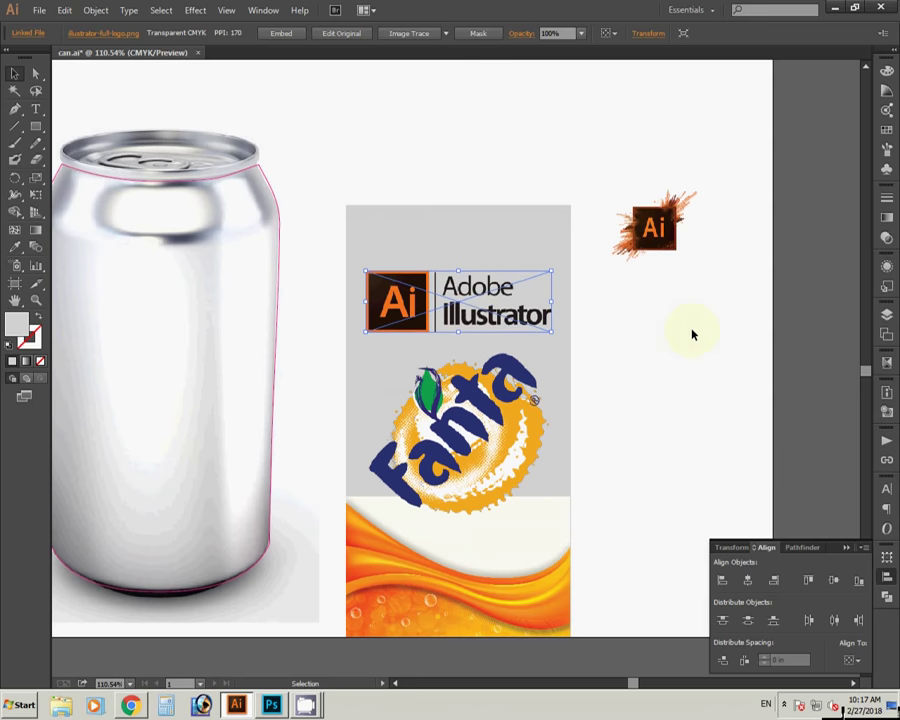
{"action": "left_click", "coordinate": [655, 232]}
{"action": "key", "text": "Delete"}
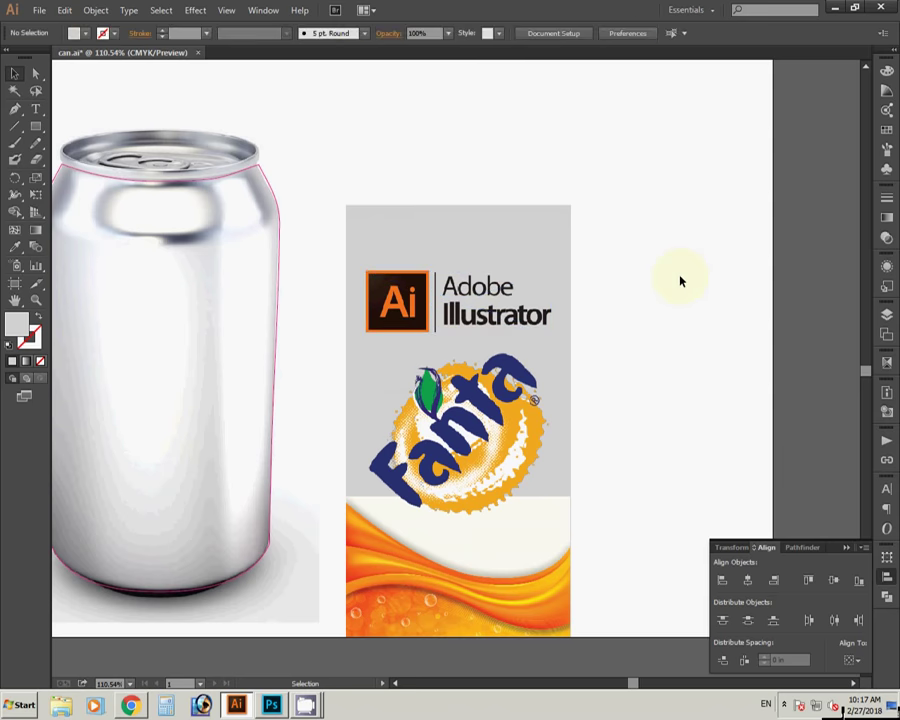
{"action": "scroll", "coordinate": [641, 317], "scroll_direction": "down", "scroll_amount": 3}
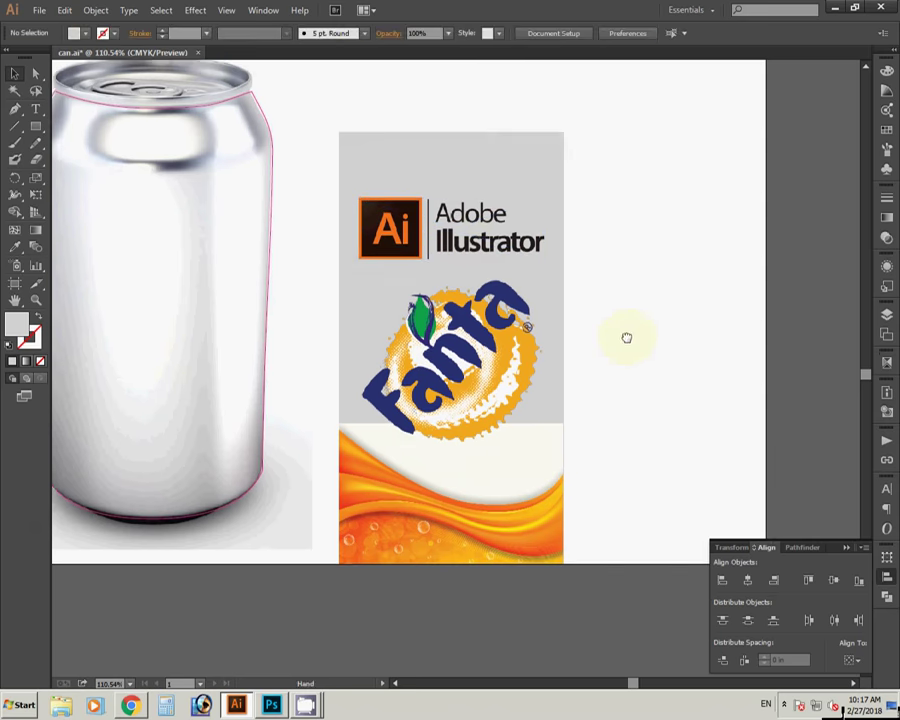
Change the label's grey background rectangle fill to white in the Color panel.
{"action": "left_click", "coordinate": [562, 232]}
{"action": "left_click", "coordinate": [886, 73]}
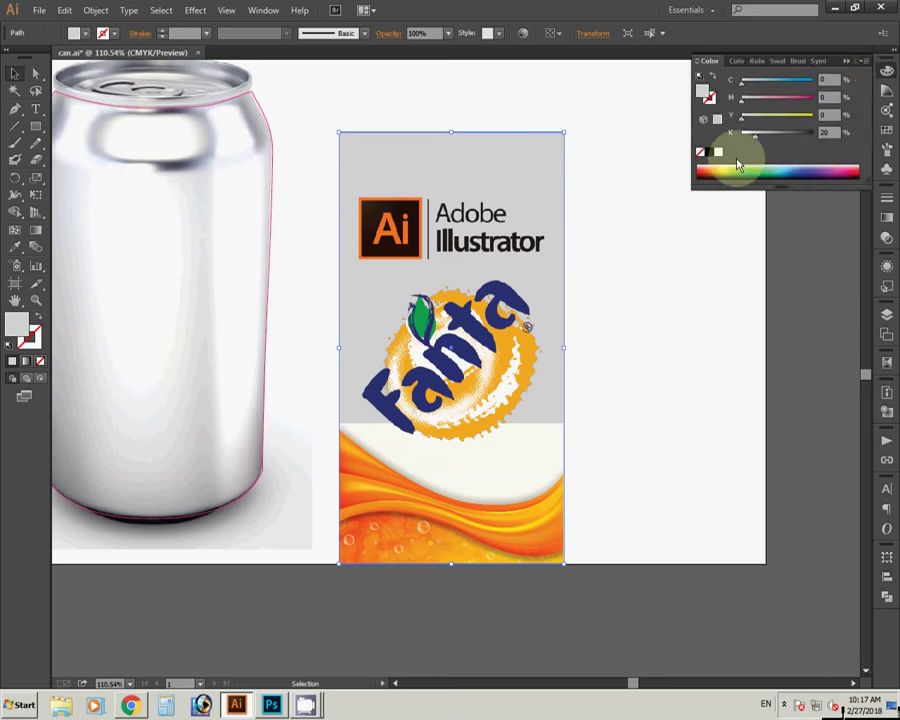
{"action": "left_click", "coordinate": [718, 151]}
Marquee-select the Illustrator logo, Fanta emblem and orange wave together.
{"action": "left_click", "coordinate": [345, 127]}
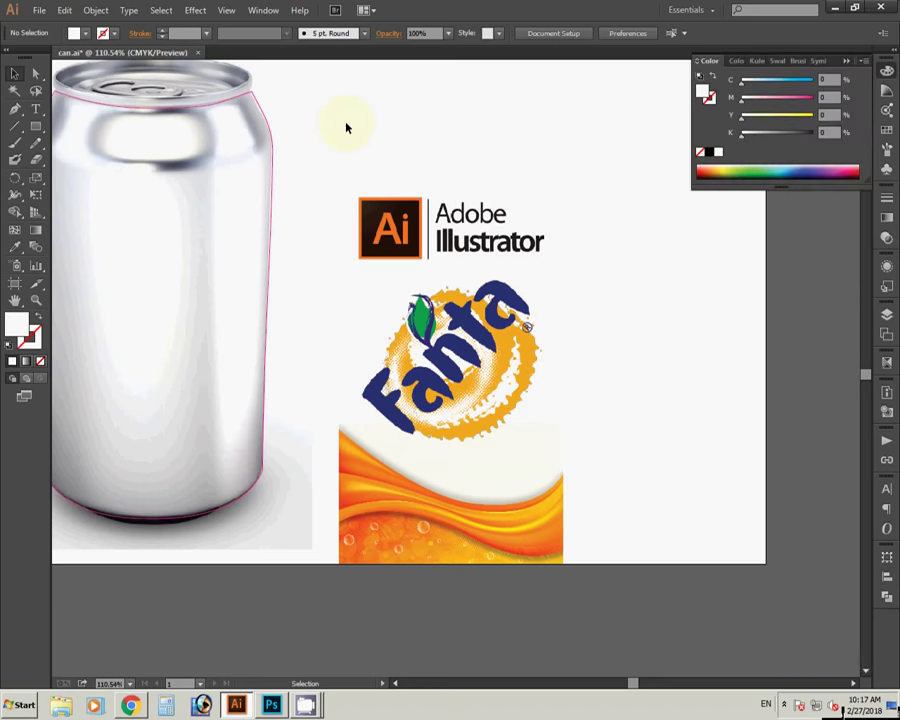
{"action": "mouse_move", "coordinate": [337, 120]}
{"action": "left_mouse_down"}
{"action": "mouse_move", "coordinate": [548, 533]}
{"action": "mouse_move", "coordinate": [518, 428]}
{"action": "mouse_move", "coordinate": [538, 426]}
{"action": "left_mouse_up"}
{"action": "left_click", "coordinate": [96, 10]}
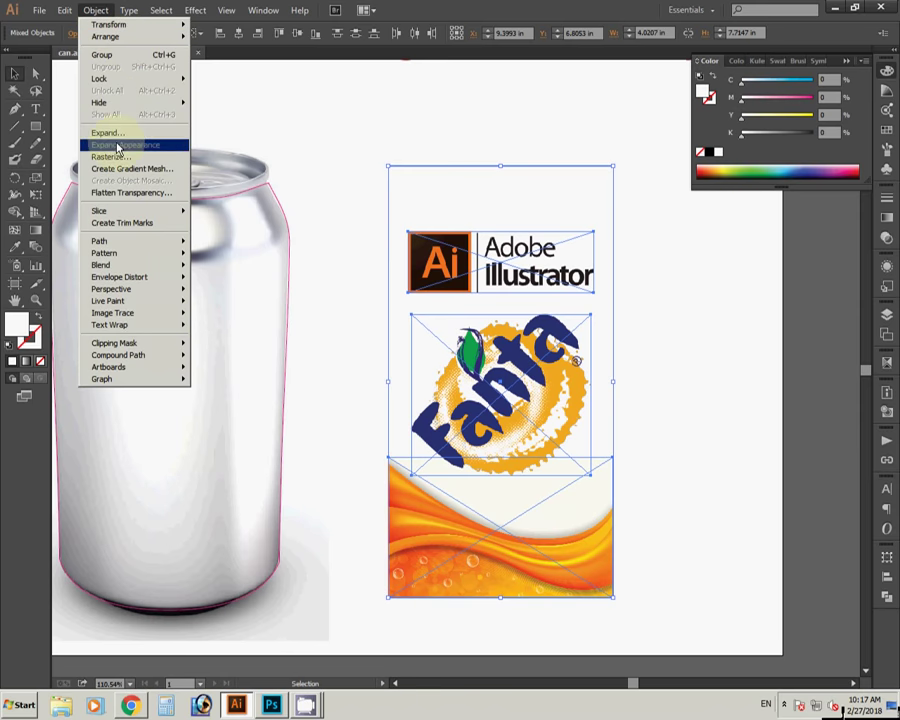
Rasterize the selected label artwork as CMYK at 300 ppi with a transparent background.
{"action": "left_click", "coordinate": [110, 156]}
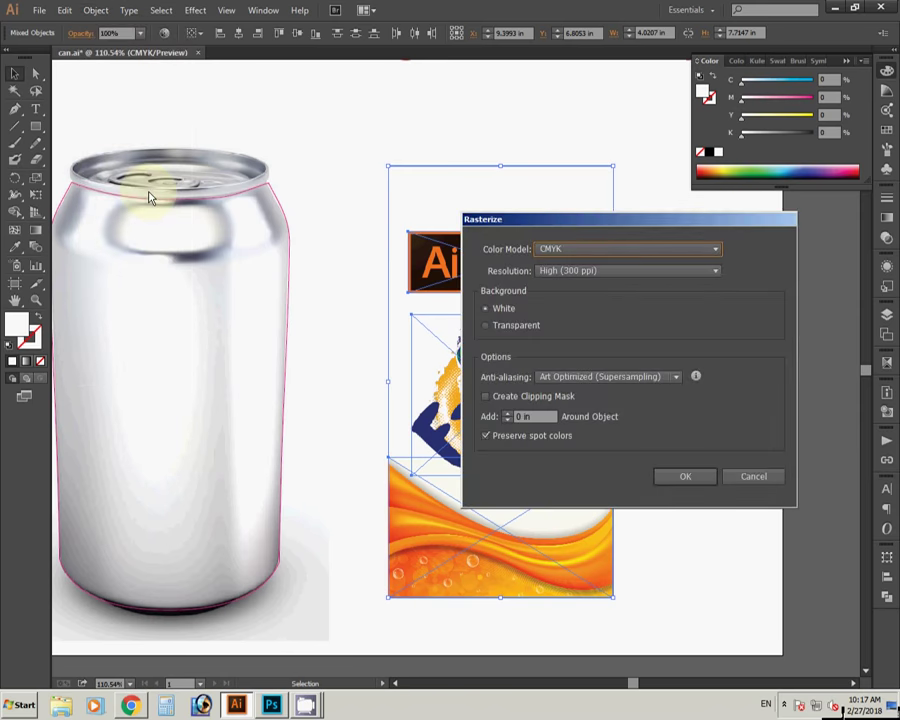
{"action": "left_click", "coordinate": [578, 249]}
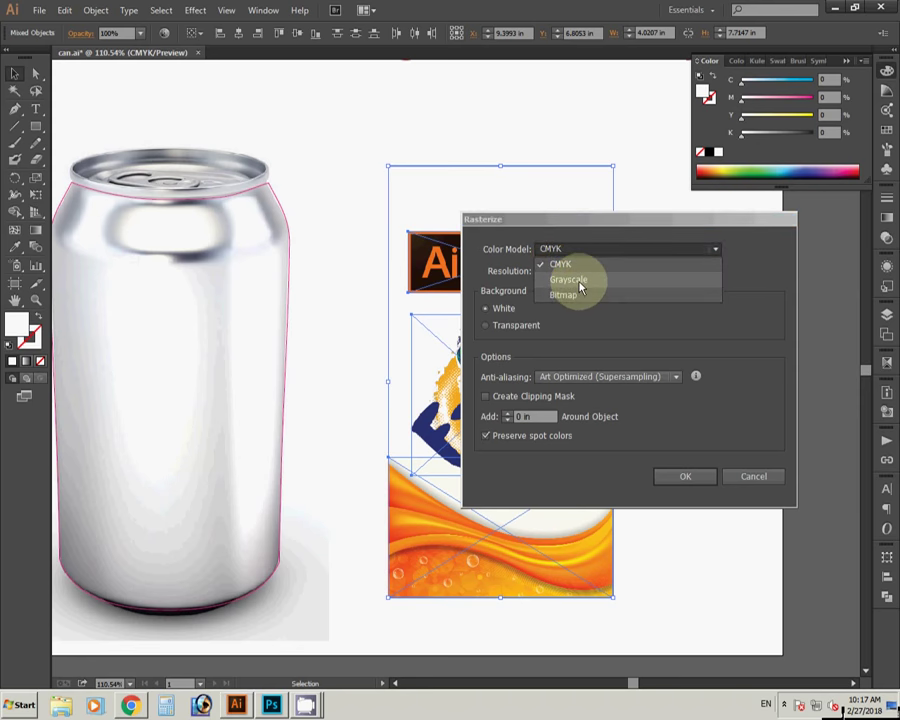
{"action": "left_click", "coordinate": [582, 263]}
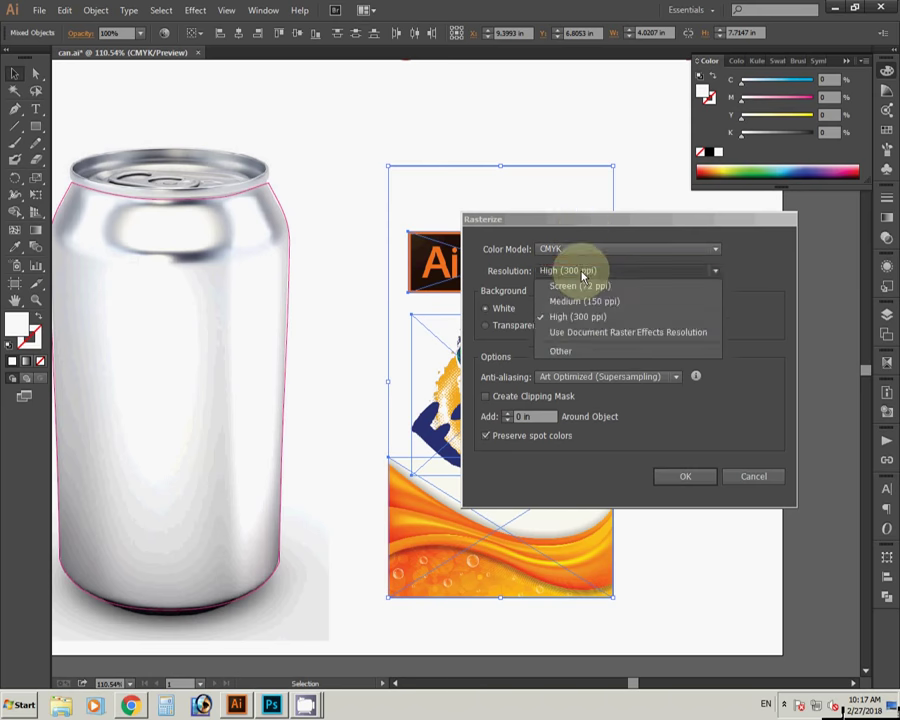
{"action": "left_click", "coordinate": [552, 313]}
{"action": "left_click", "coordinate": [512, 325]}
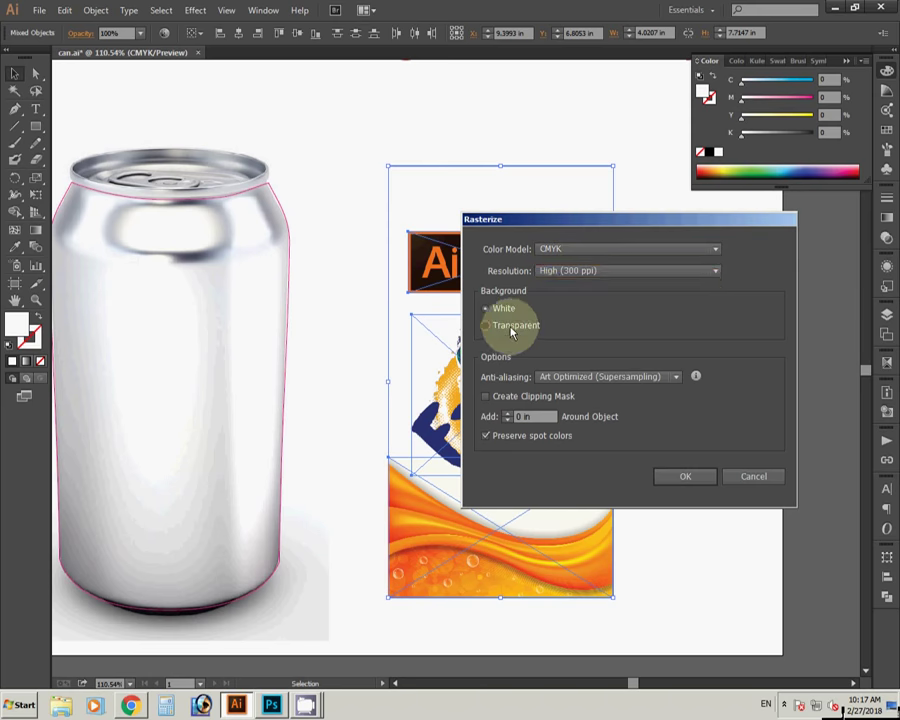
{"action": "left_click", "coordinate": [686, 477]}
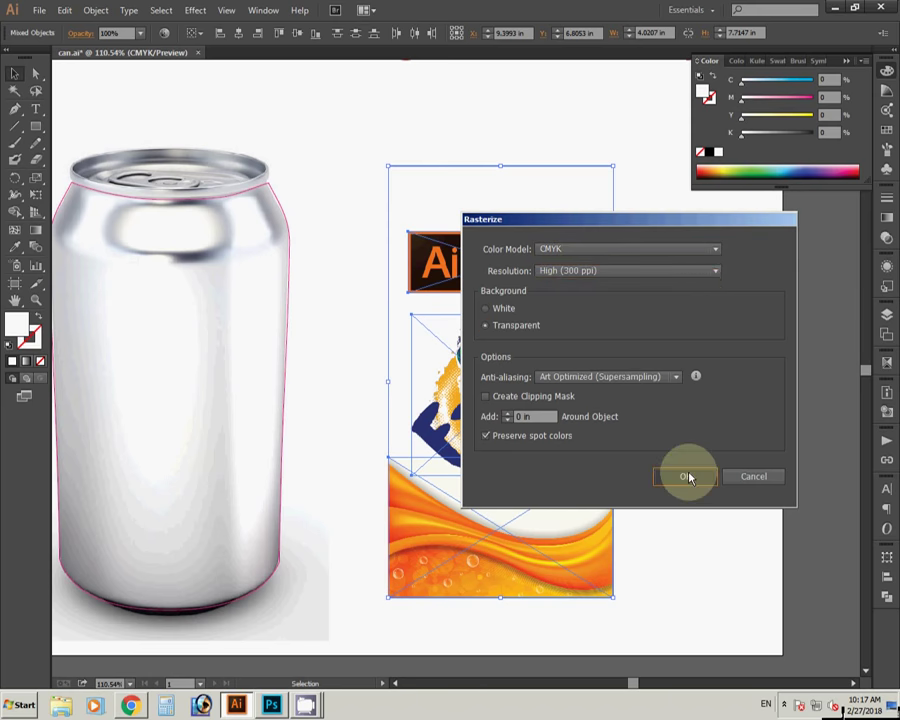
{"action": "left_click", "coordinate": [688, 477]}
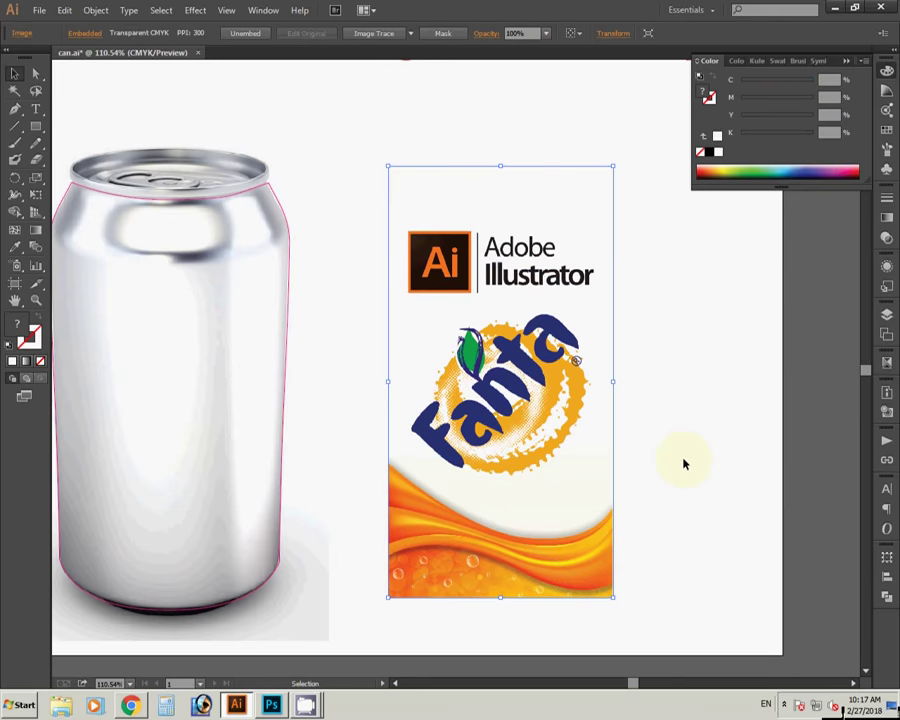
Drag the rasterized label image over the can, trying different positions.
{"action": "left_click_drag", "start_coordinate": [545, 461], "coordinate": [665, 461]}
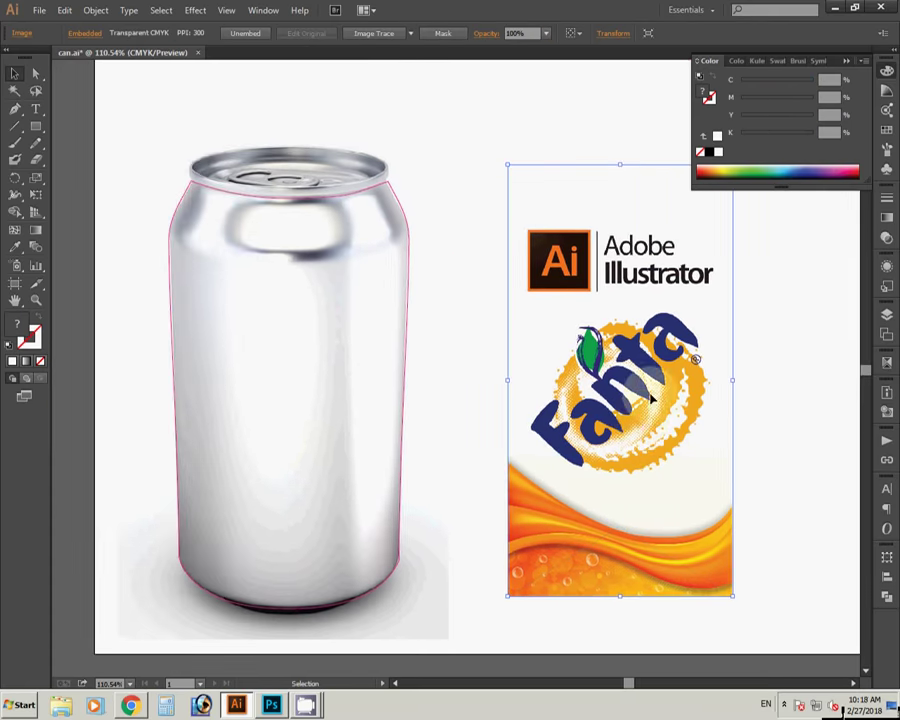
{"action": "left_click_drag", "start_coordinate": [649, 398], "coordinate": [438, 402]}
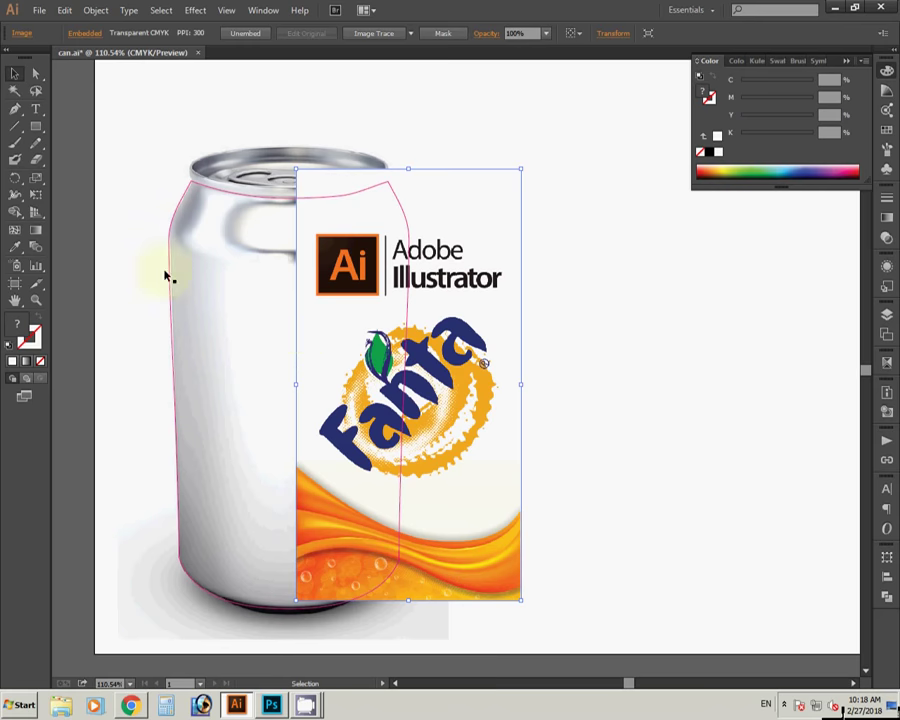
{"action": "left_click", "coordinate": [170, 263]}
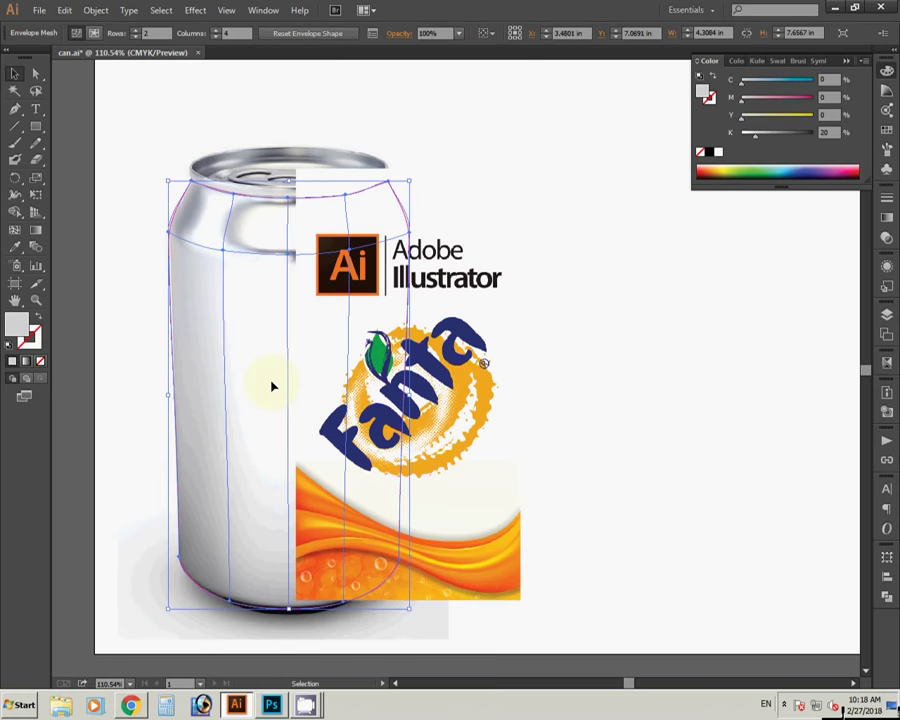
{"action": "key", "text": "ctrl"}
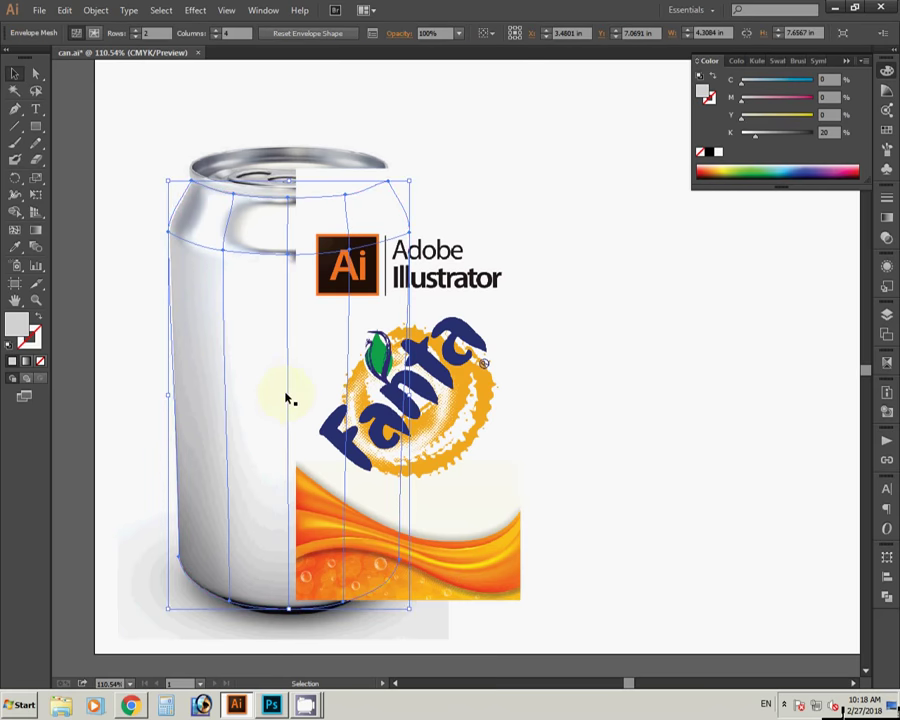
{"action": "left_click", "coordinate": [472, 376]}
{"action": "left_click_drag", "start_coordinate": [462, 400], "coordinate": [633, 405]}
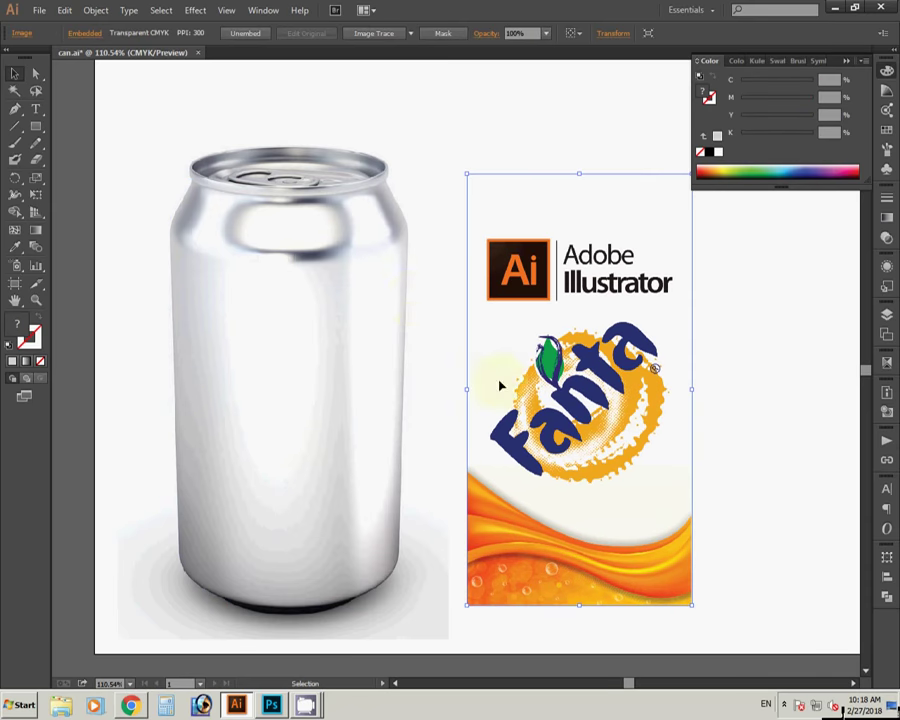
{"action": "left_click", "coordinate": [407, 302]}
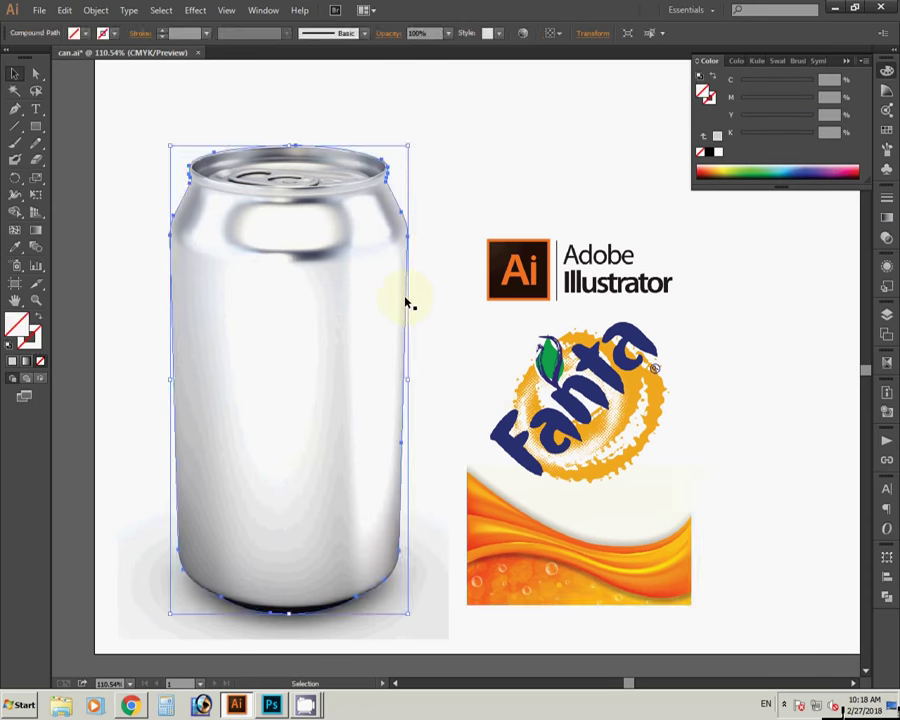
Undo the stray moves so the label overlaps the can, and select it with the can-shaped envelope mesh.
{"action": "key", "text": "ctrl+z"}
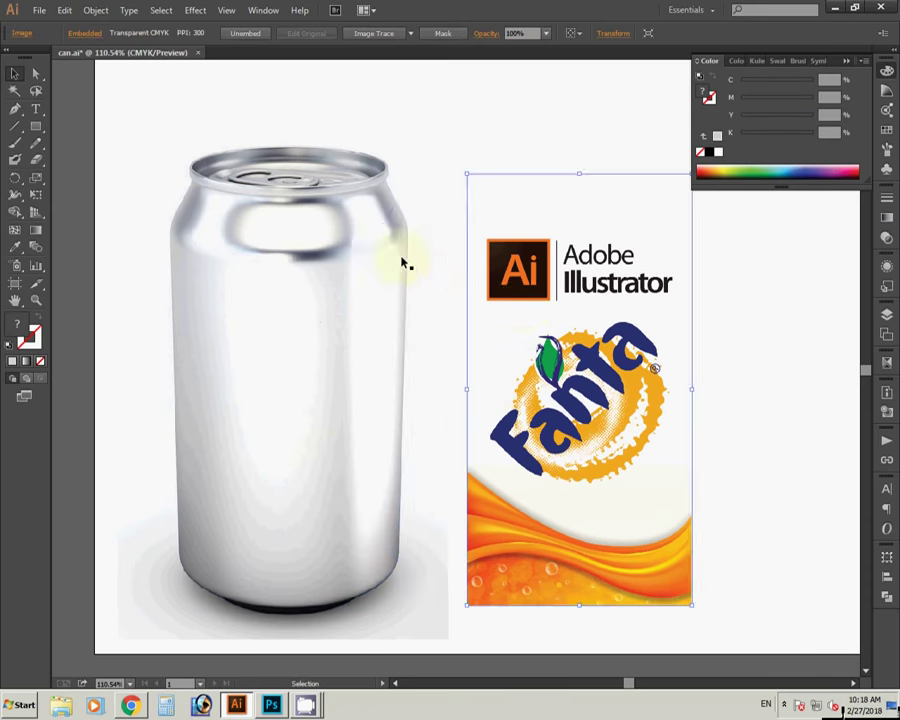
{"action": "left_click", "coordinate": [402, 241]}
{"action": "key", "text": "ctrl+z"}
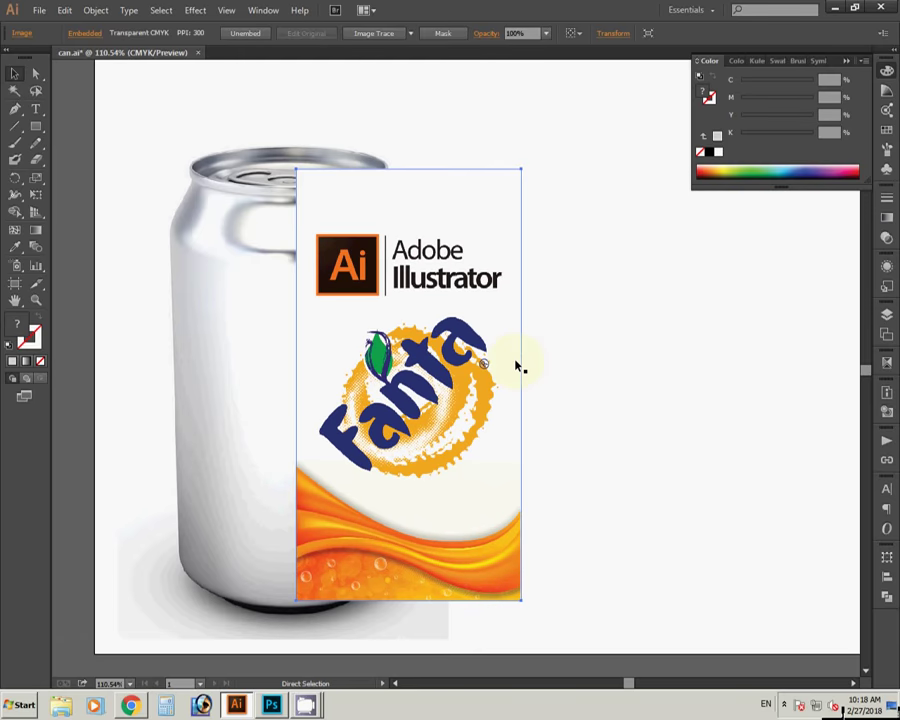
{"action": "key", "text": "ctrl+z"}
{"action": "left_click", "coordinate": [596, 354]}
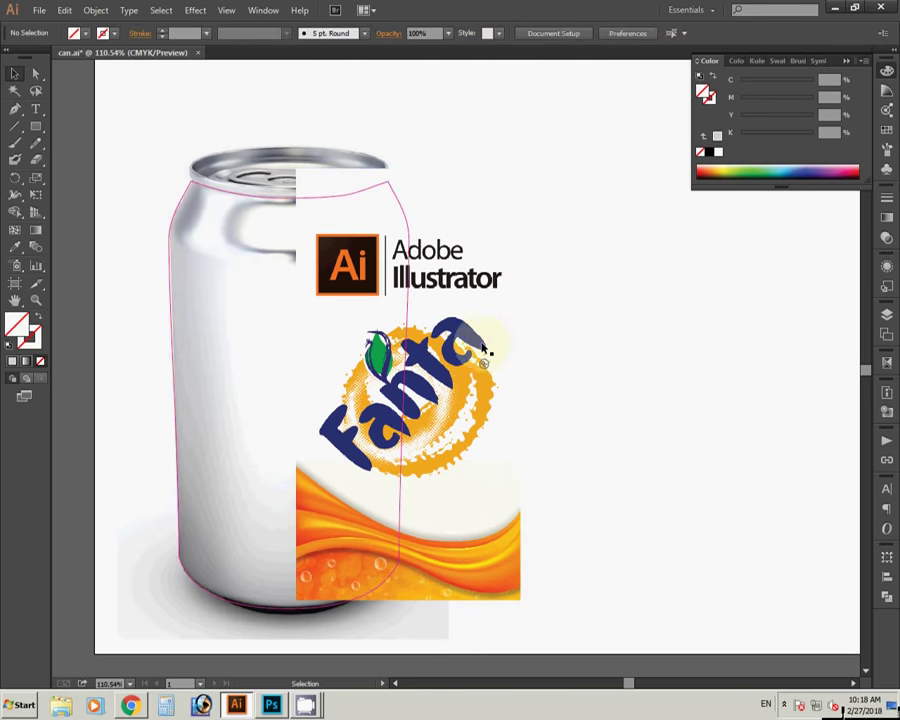
{"action": "key", "text": "ctrl+z"}
{"action": "left_click", "coordinate": [261, 202], "text": "shift"}
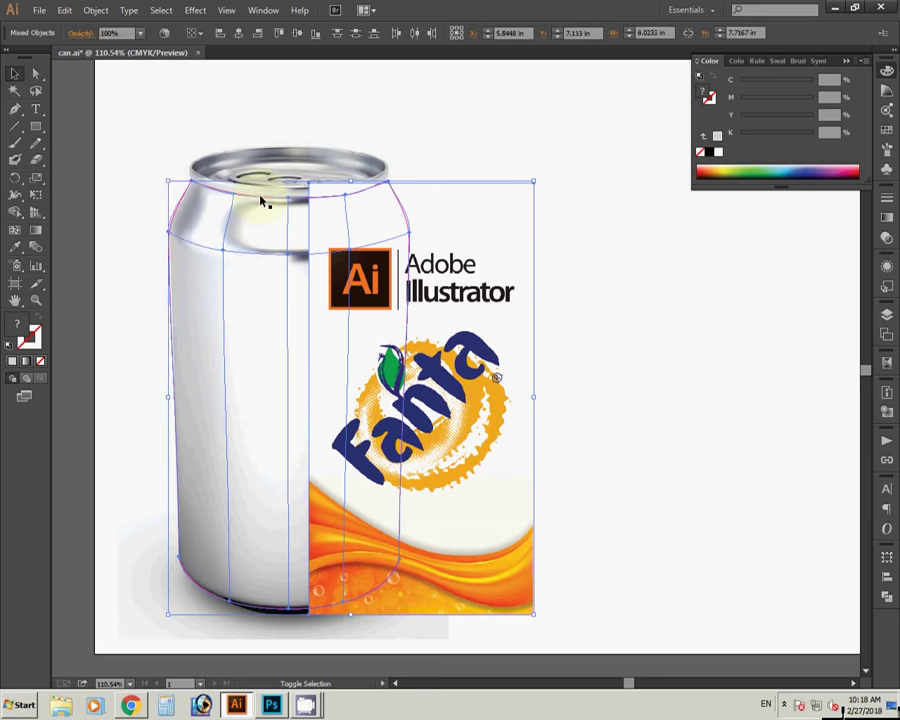
{"action": "left_click", "coordinate": [100, 12]}
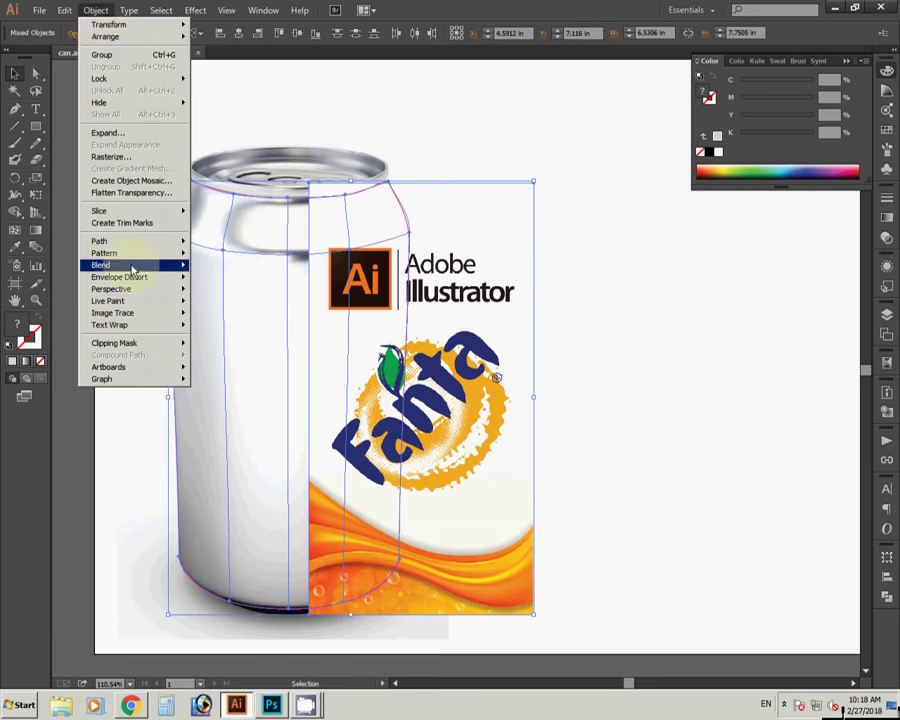
{"action": "mouse_move", "coordinate": [120, 277]}
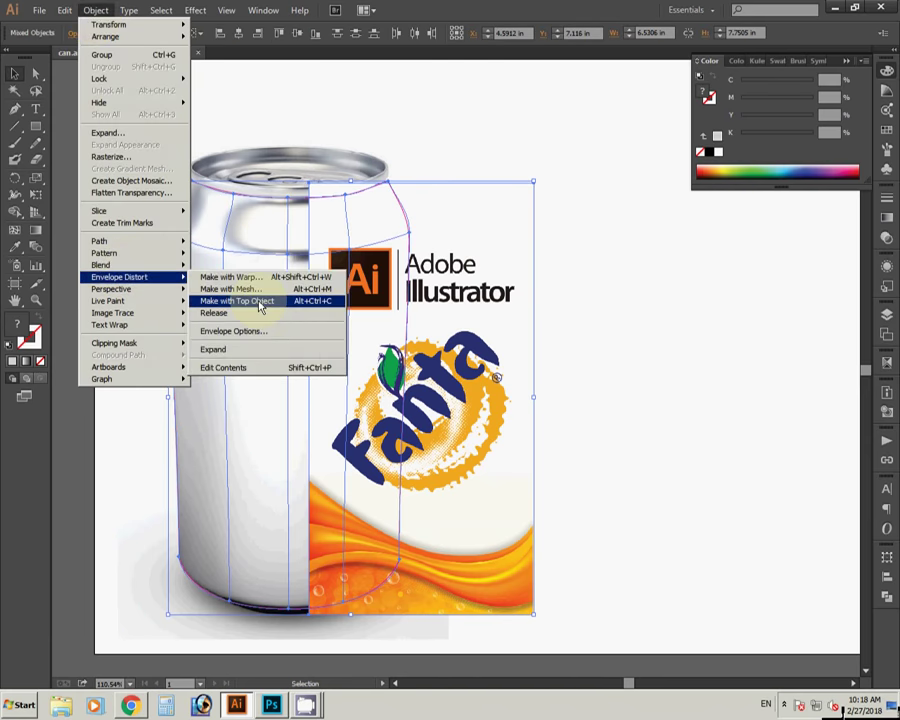
Wrap the label onto the can shape with Envelope Distort > Make with Top Object.
{"action": "left_click", "coordinate": [260, 302]}
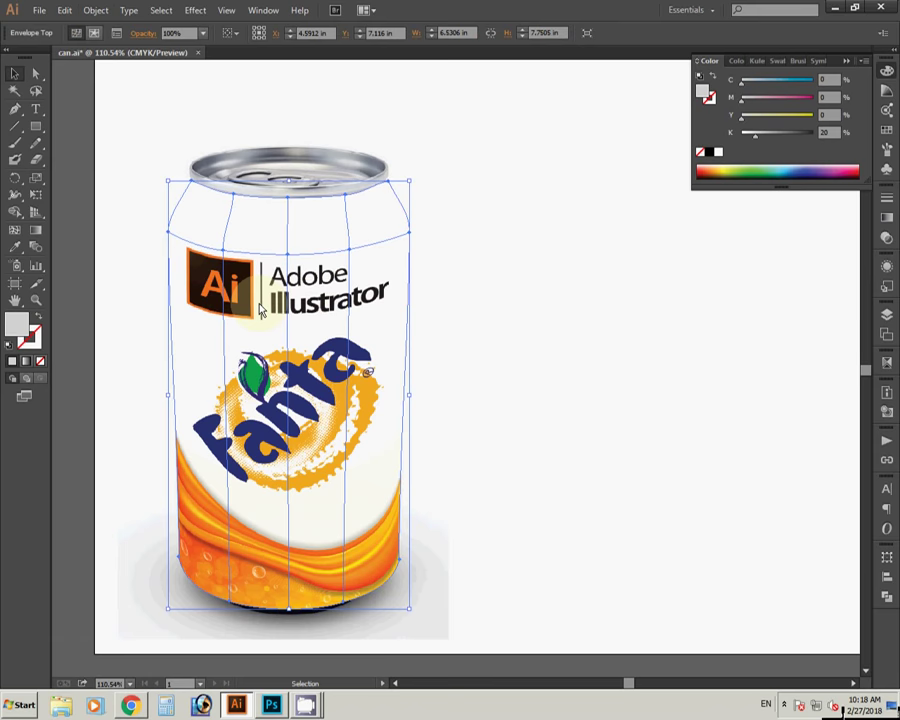
{"action": "left_click", "coordinate": [513, 355]}
{"action": "key", "text": "ctrl+z"}
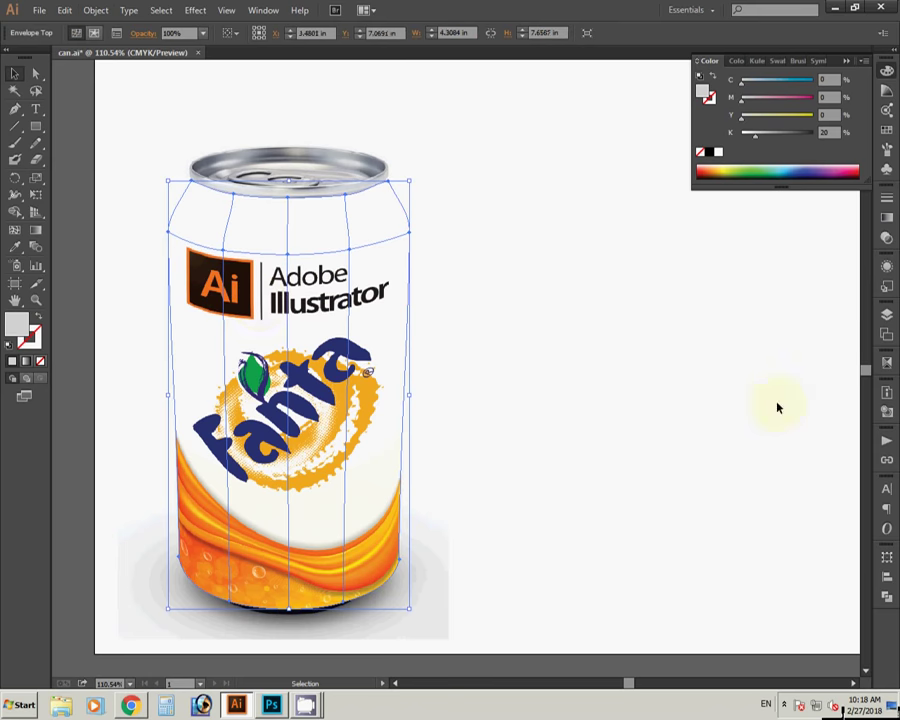
Set the wrapped label's blend mode to Multiply and deselect to view the finished can.
{"action": "left_click", "coordinate": [887, 221]}
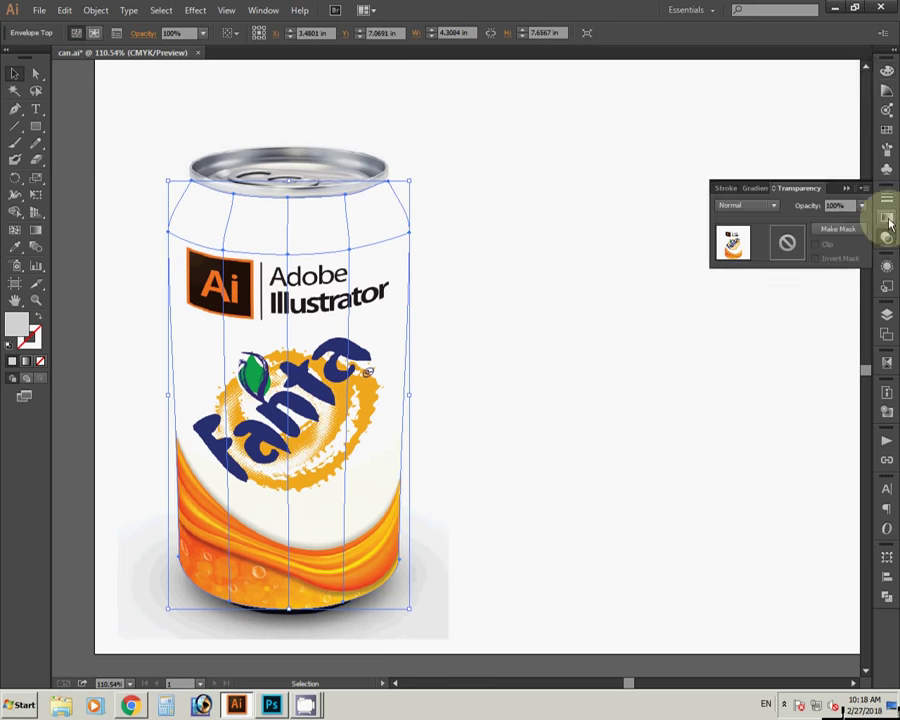
{"action": "left_click", "coordinate": [888, 238]}
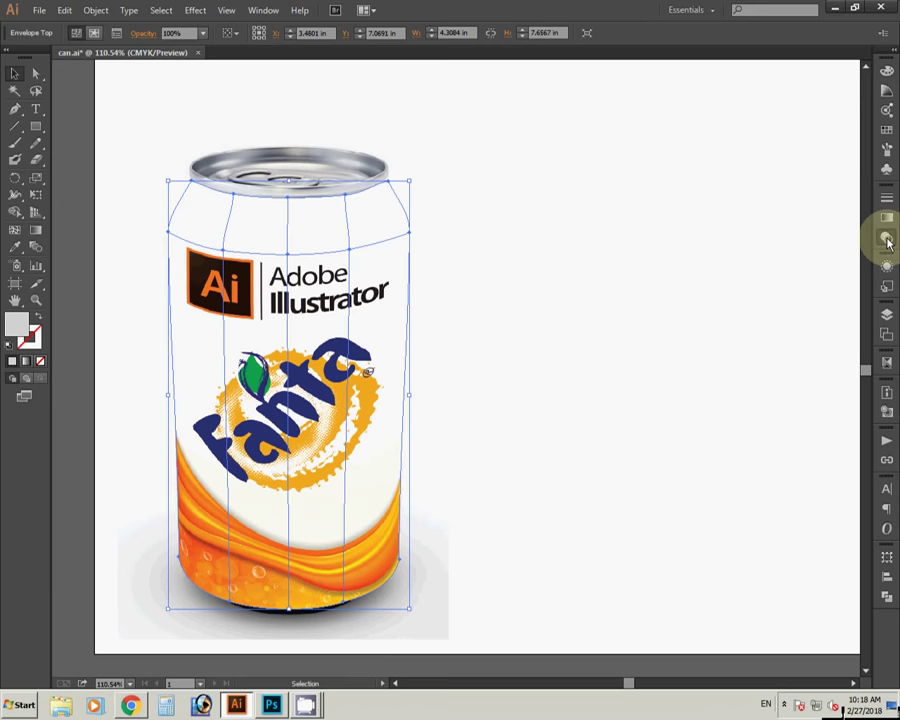
{"action": "left_click", "coordinate": [888, 240]}
{"action": "left_click", "coordinate": [772, 206]}
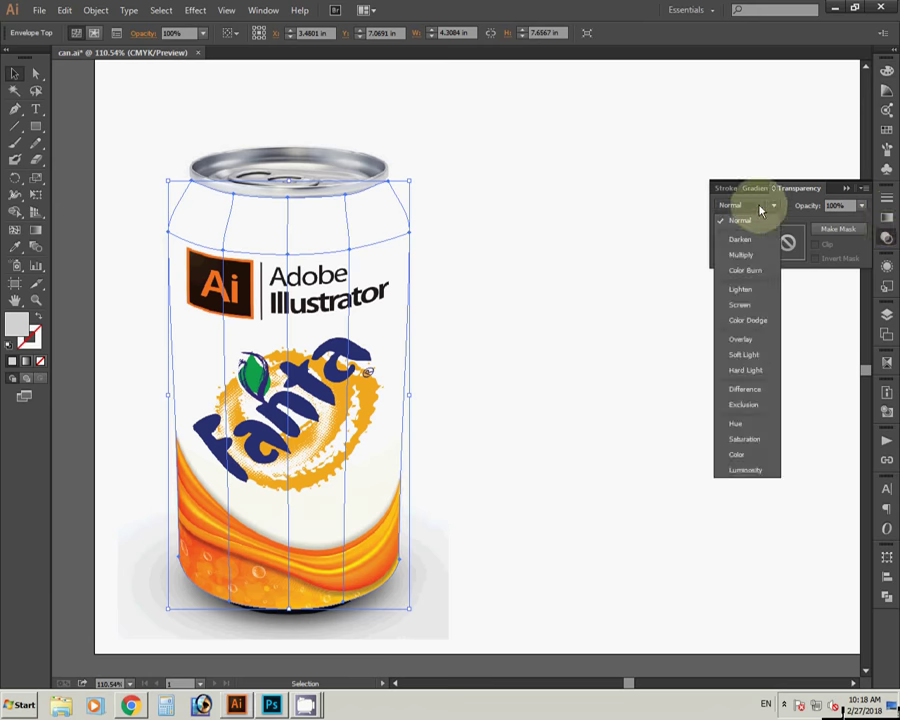
{"action": "left_click", "coordinate": [742, 255]}
{"action": "left_click", "coordinate": [594, 332]}
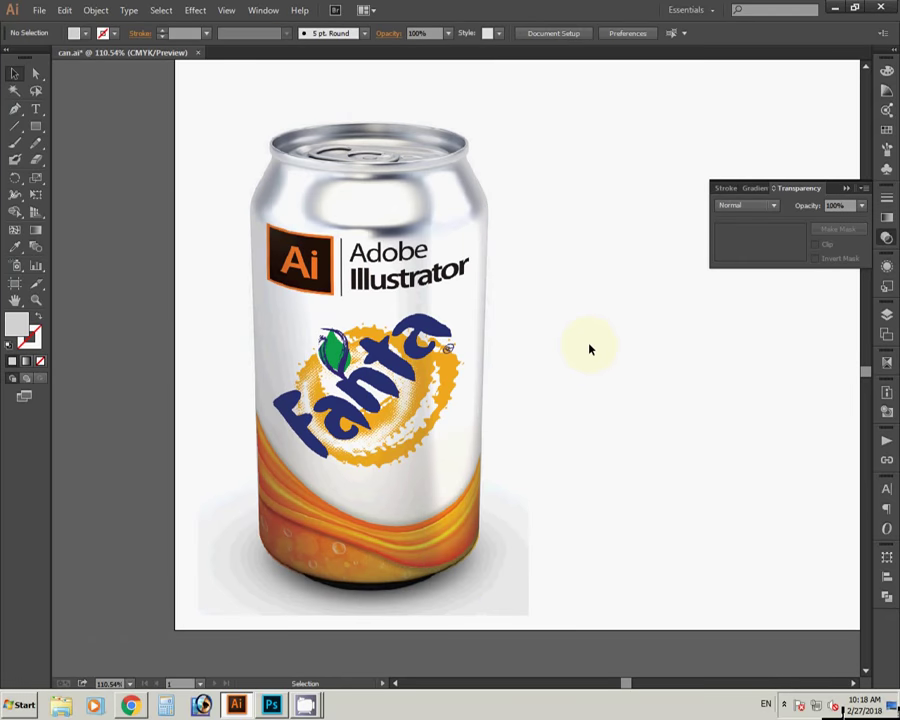
{"action": "left_click_drag", "start_coordinate": [566, 350], "coordinate": [574, 362]}
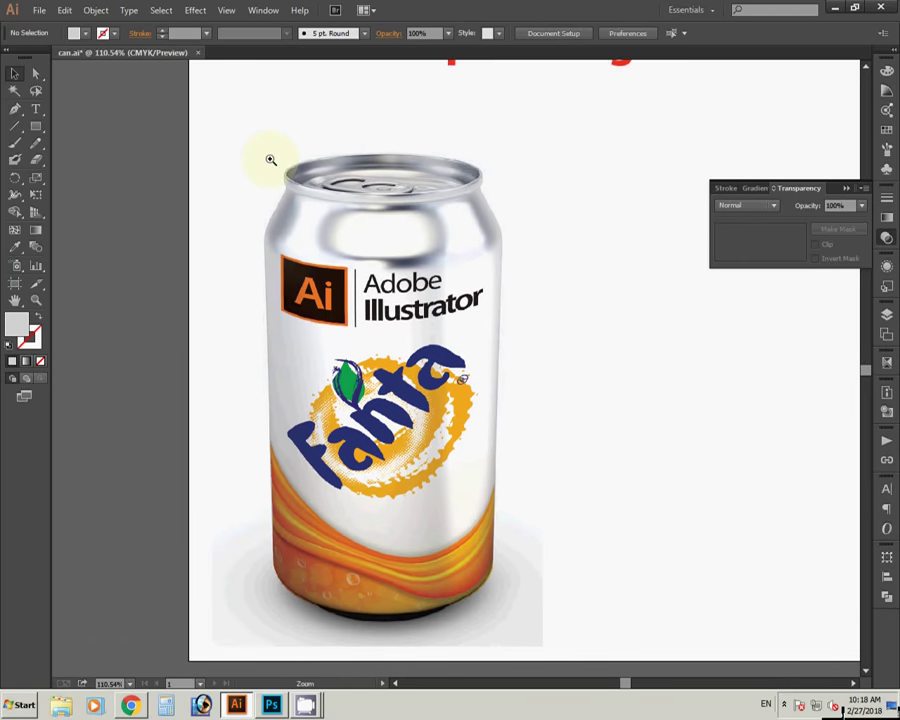
{"action": "left_click_drag", "start_coordinate": [246, 137], "coordinate": [522, 634]}
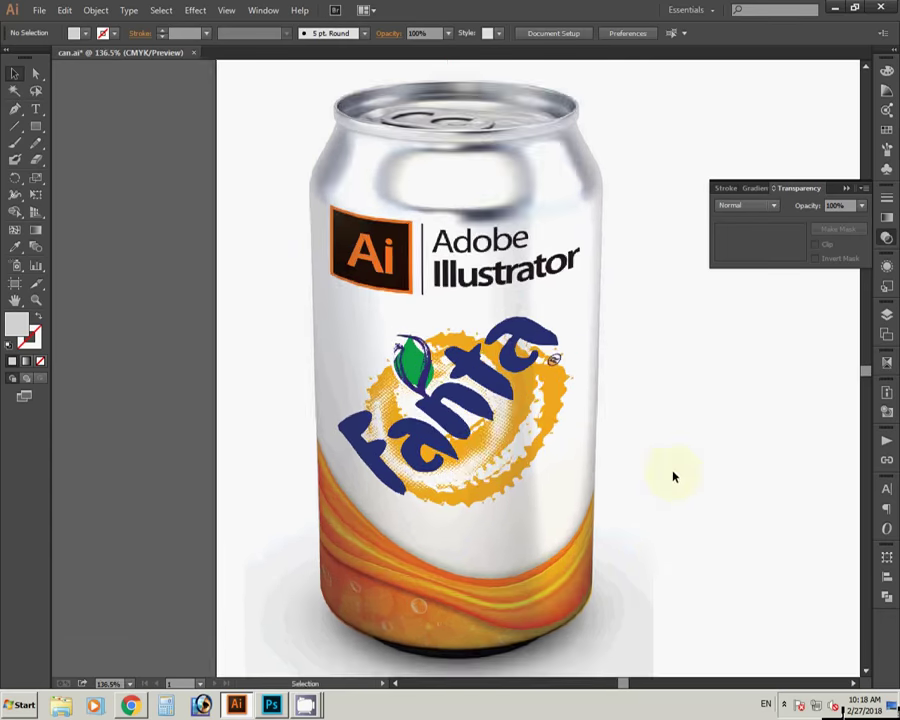
{"action": "left_click_drag", "start_coordinate": [673, 477], "coordinate": [635, 430]}
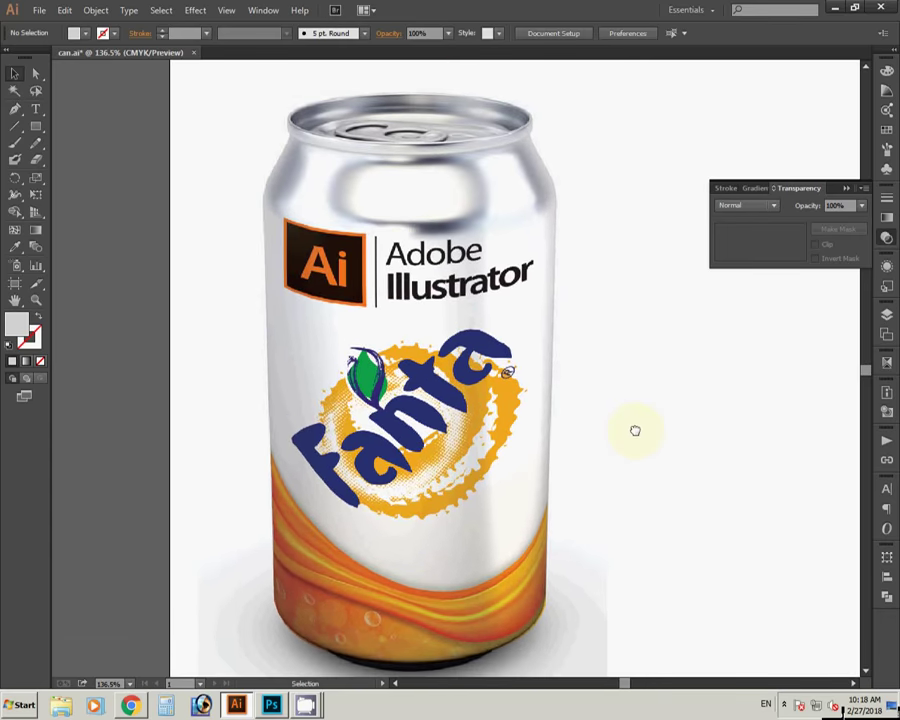
{"action": "left_click_drag", "start_coordinate": [569, 305], "coordinate": [544, 331]}
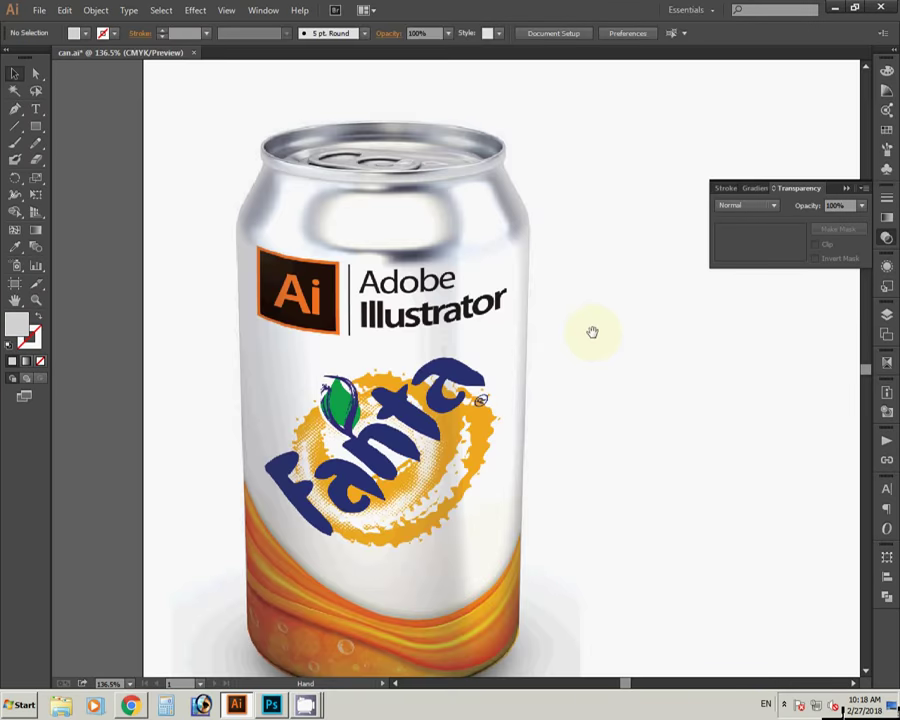
{"action": "mouse_move", "coordinate": [592, 332]}
{"action": "left_mouse_down"}
{"action": "mouse_move", "coordinate": [595, 436]}
{"action": "mouse_move", "coordinate": [585, 203]}
{"action": "mouse_move", "coordinate": [554, 378]}
{"action": "left_mouse_up"}
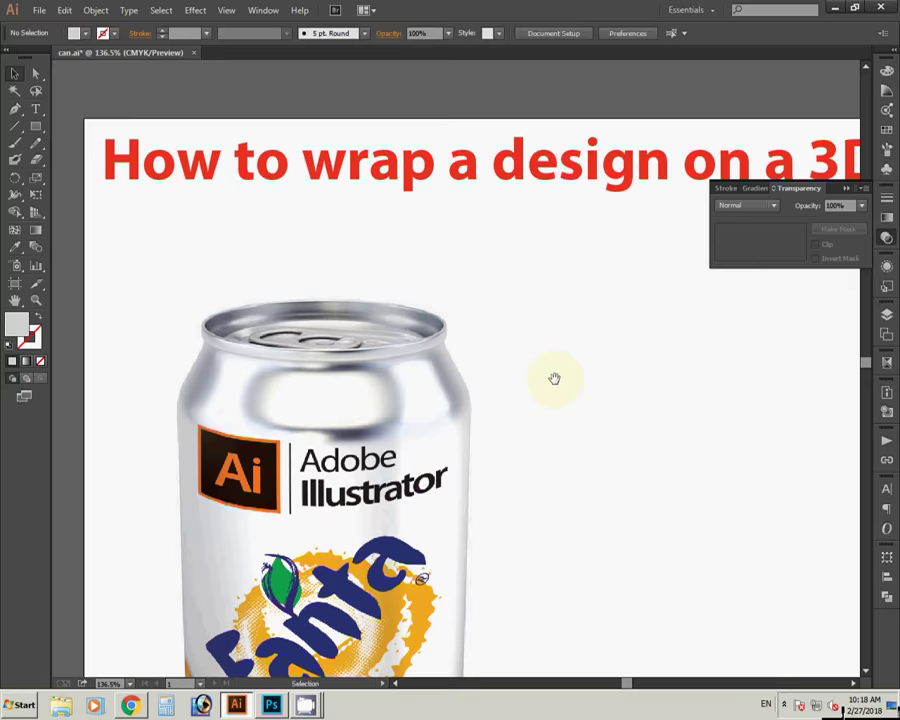